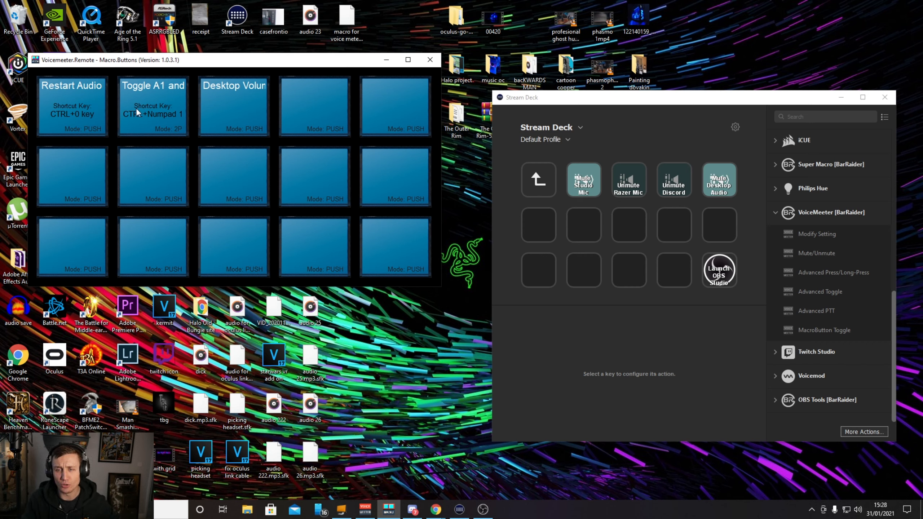
- Review the VB-Audio forum post's diagrams of Voicemeeter strip and bus command names in Chrome, and return to the desktop
left_click(435, 510)
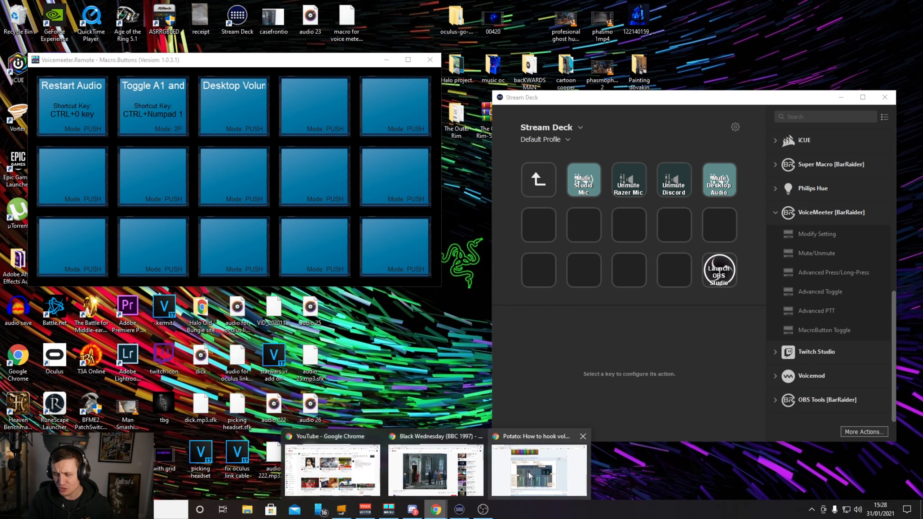
left_click_drag(0, 59, 409, 1)
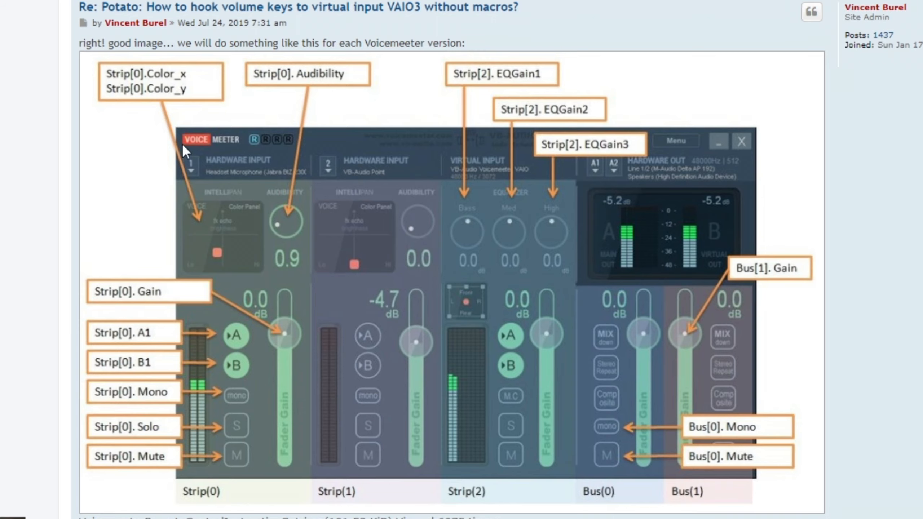
scroll(672, 324, "up", 8)
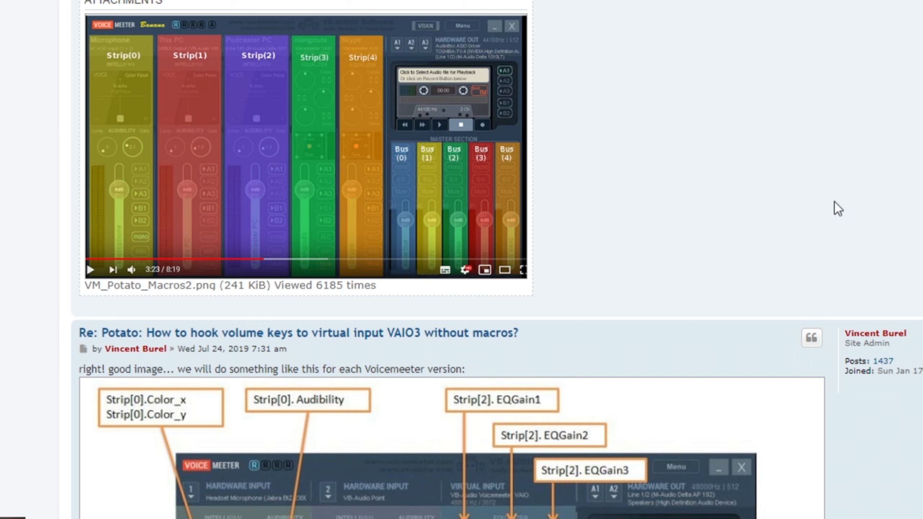
scroll(835, 203, "down", 5)
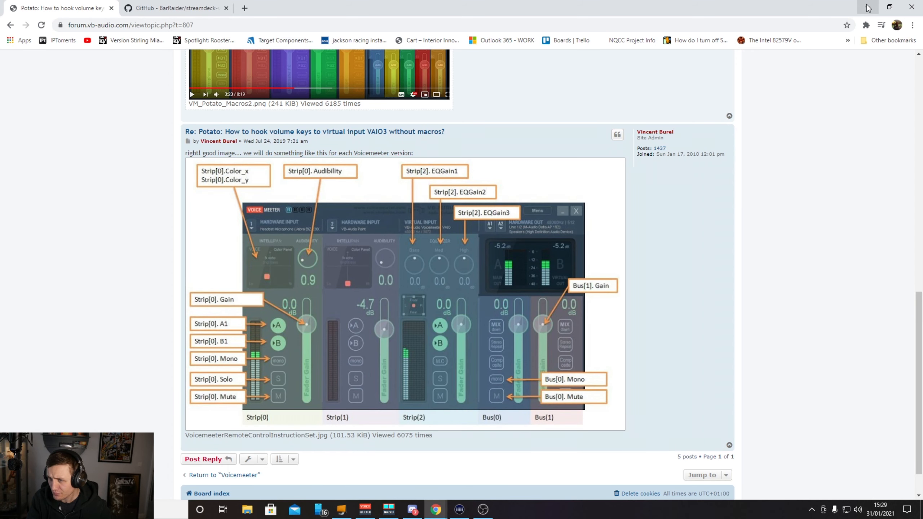
left_click(870, 10)
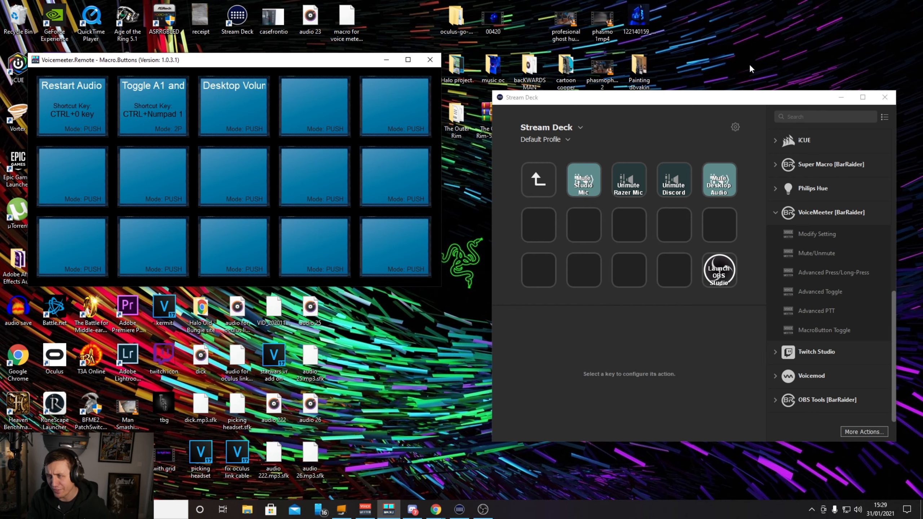
- Check the VoiceMeeter Integration plugin's entry in Stream Deck's catalogue of additional actions, and close the catalogue
left_click_drag(662, 101, 654, 102)
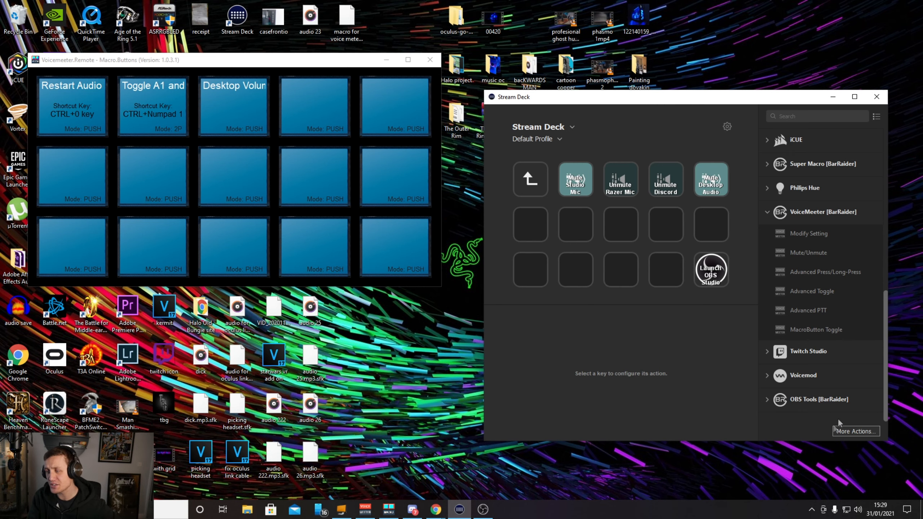
left_click(850, 431)
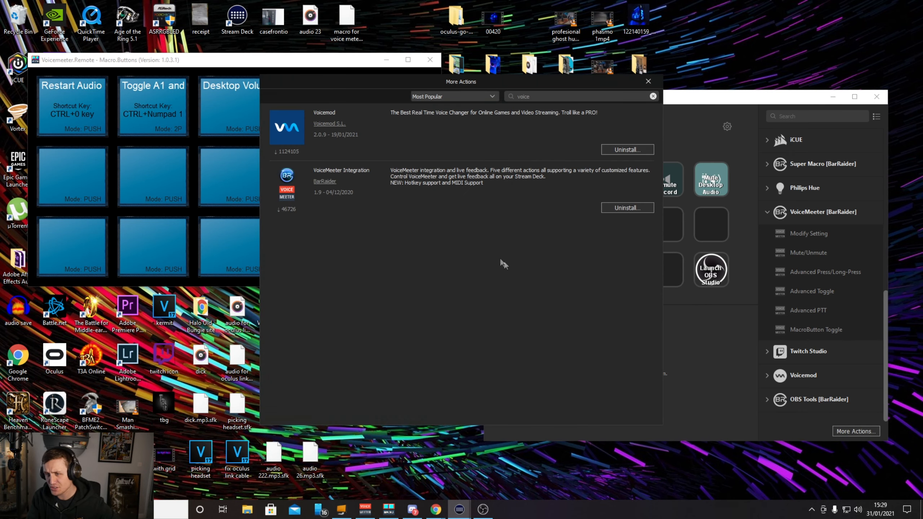
double_click(516, 96)
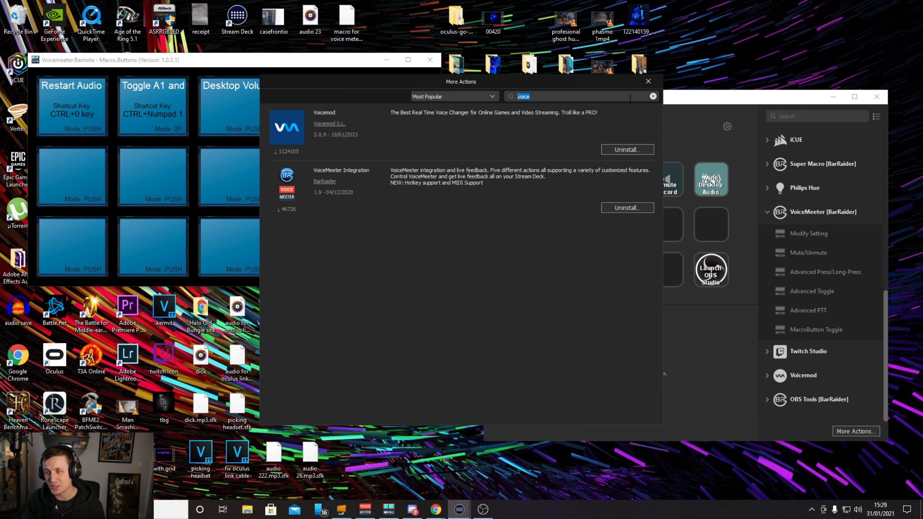
left_click(648, 81)
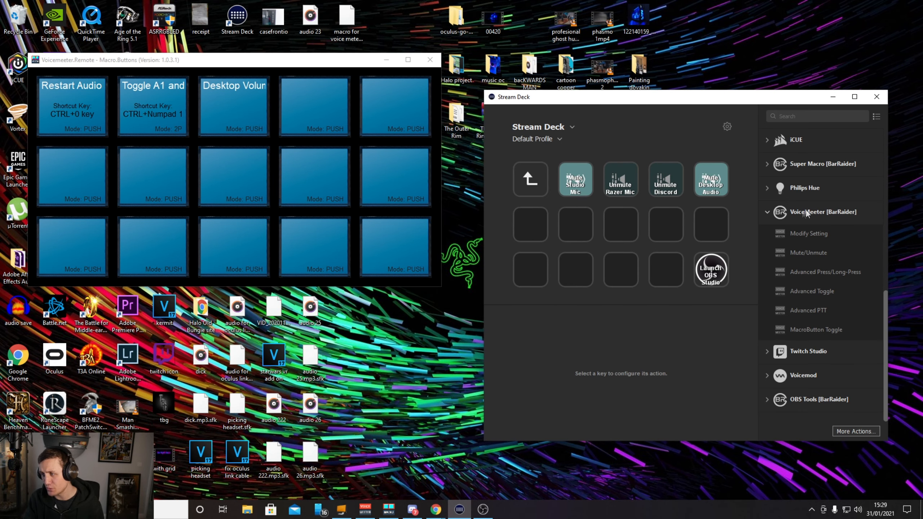
- Go up to the parent key folder and inspect the Keypress and Long Keypress commands of the VoiceMeeter Advanced Press/Long-Press key
left_click(530, 179)
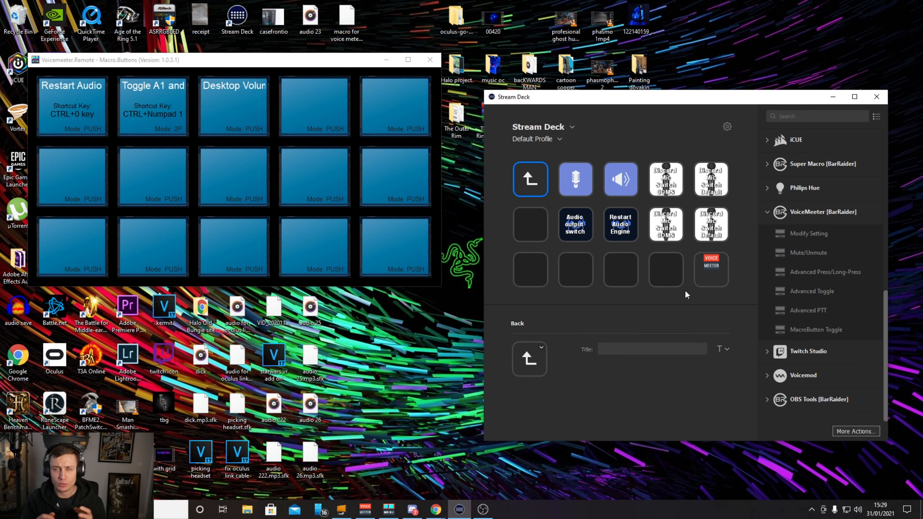
left_click_drag(673, 96, 679, 140)
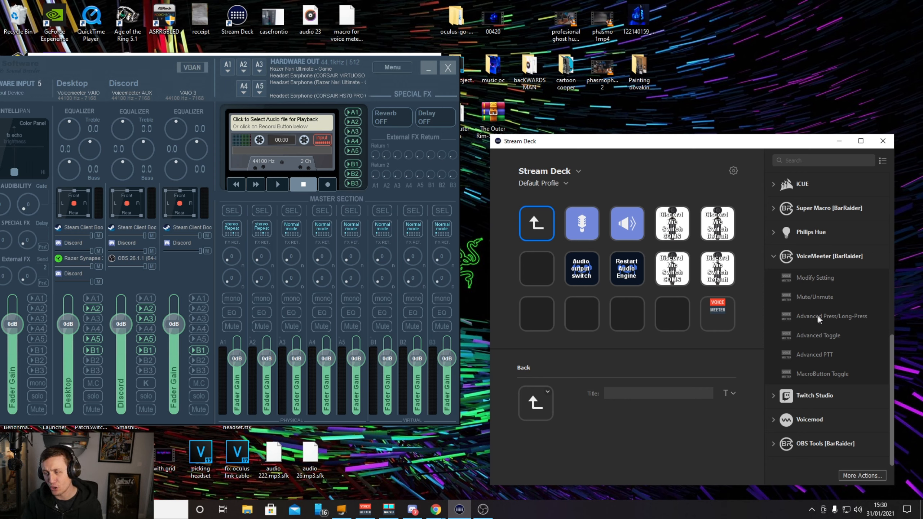
left_click(725, 318)
mouse_move(814, 316)
left_mouse_down()
mouse_move(673, 314)
mouse_move(822, 316)
left_mouse_up()
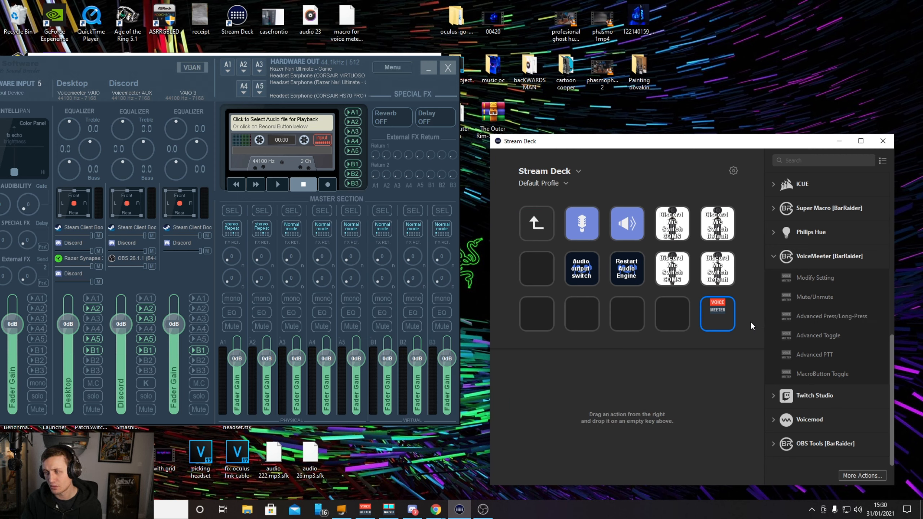
left_click(720, 317)
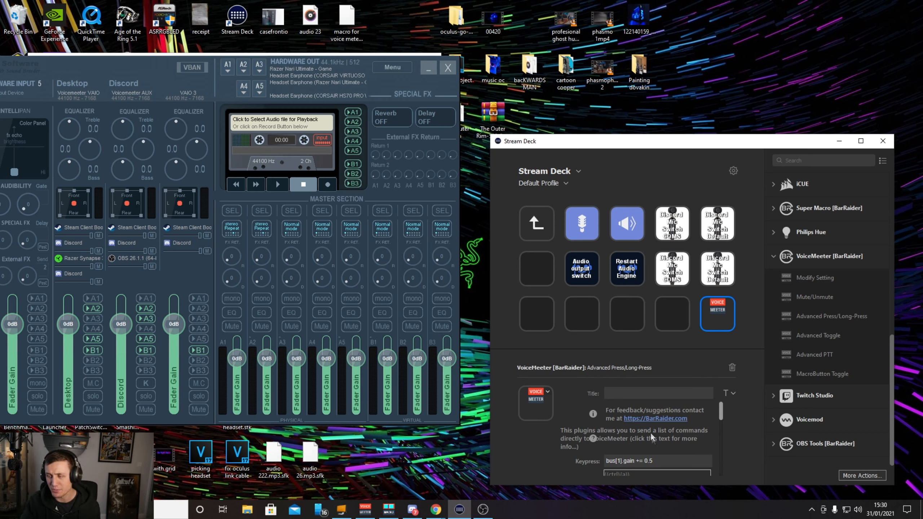
scroll(647, 445, "down", 3)
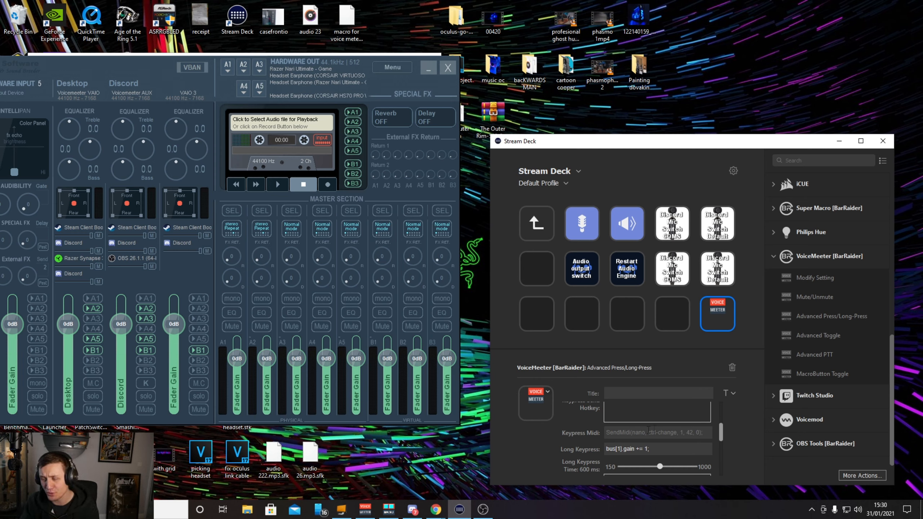
scroll(634, 439, "up", 3)
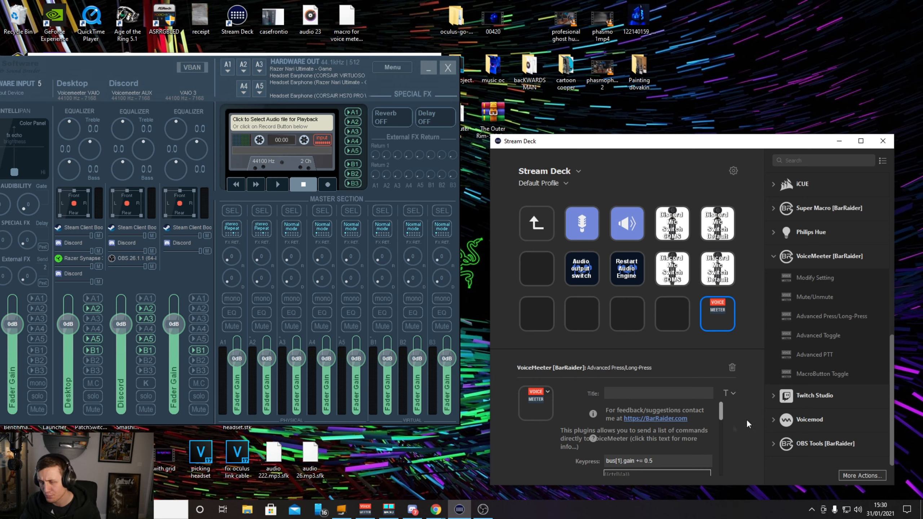
- Try bus index 0 in the key's Keypress command, and restore the command to bus[1].gain += 0.5
scroll(684, 440, "down", 1)
left_click_drag(667, 431, 609, 430)
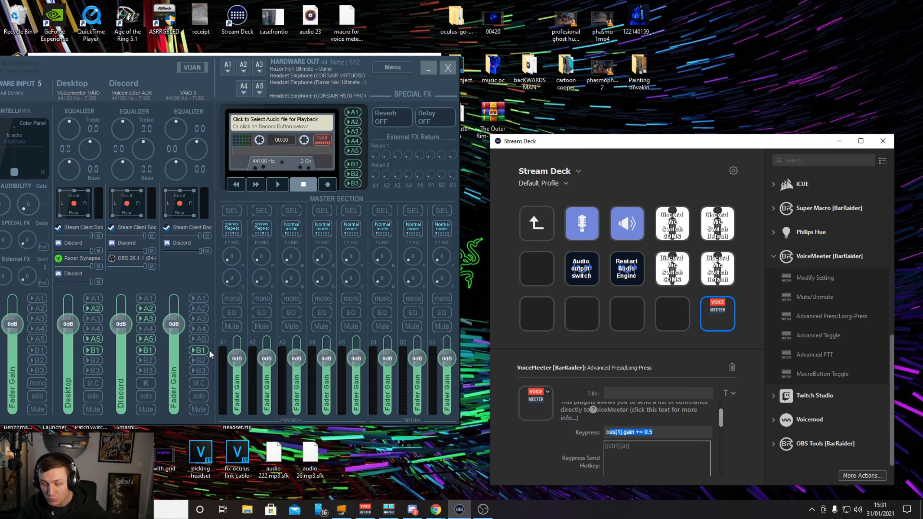
left_click(619, 432)
type("0")
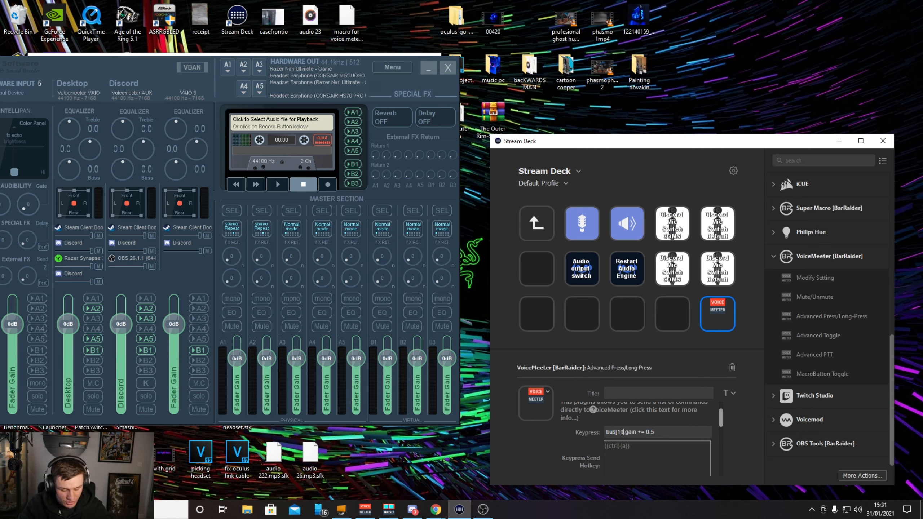
key("BackSpace")
key("BackSpace")
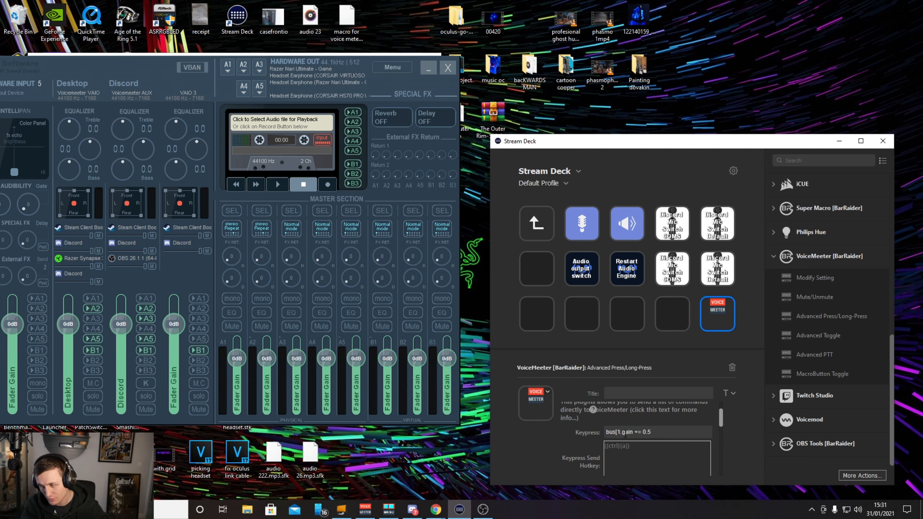
type("10")
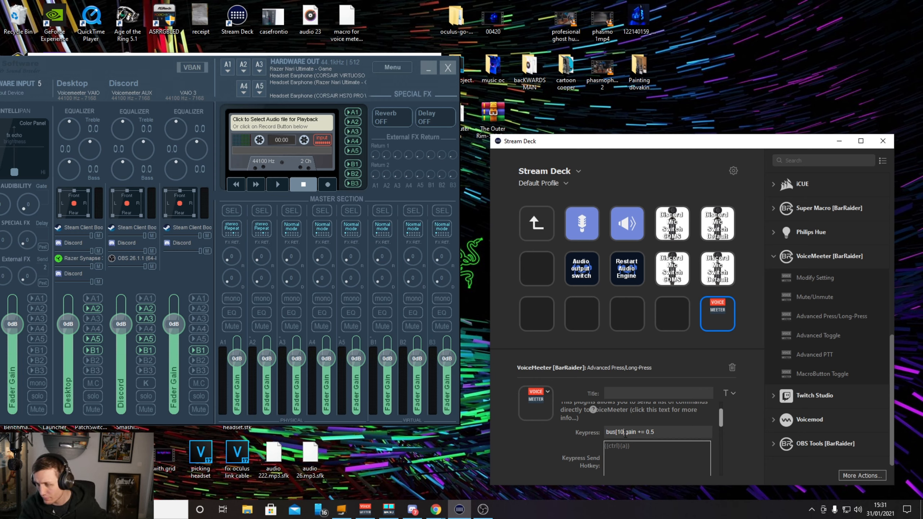
key("BackSpace")
type("].")
key("BackSpace")
type("0")
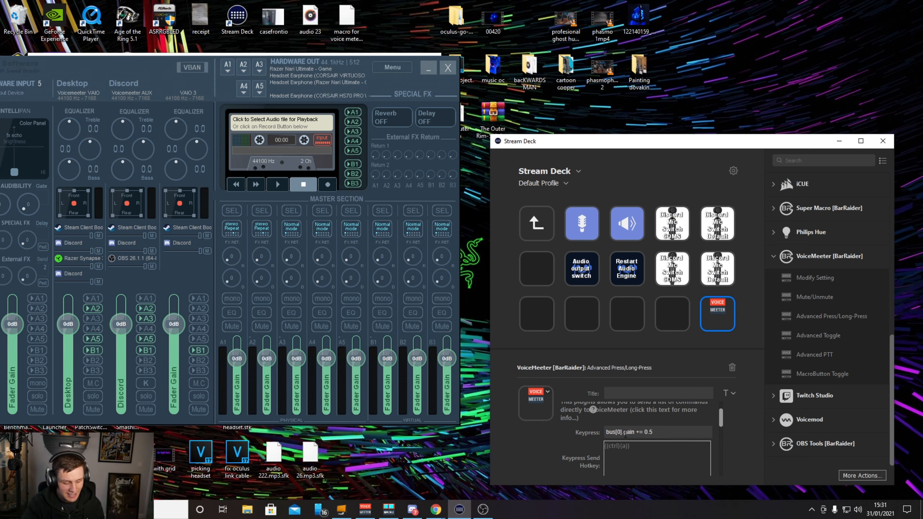
key("BackSpace")
type("1")
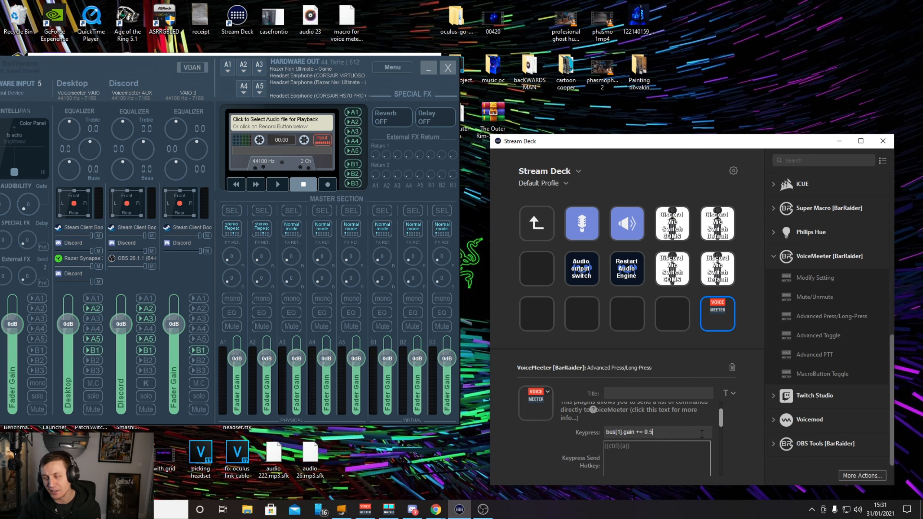
- Try a gain increment of 2 in the Long Keypress command, and restore it to bus[1].gain += 1;
left_click_drag(721, 421, 721, 438)
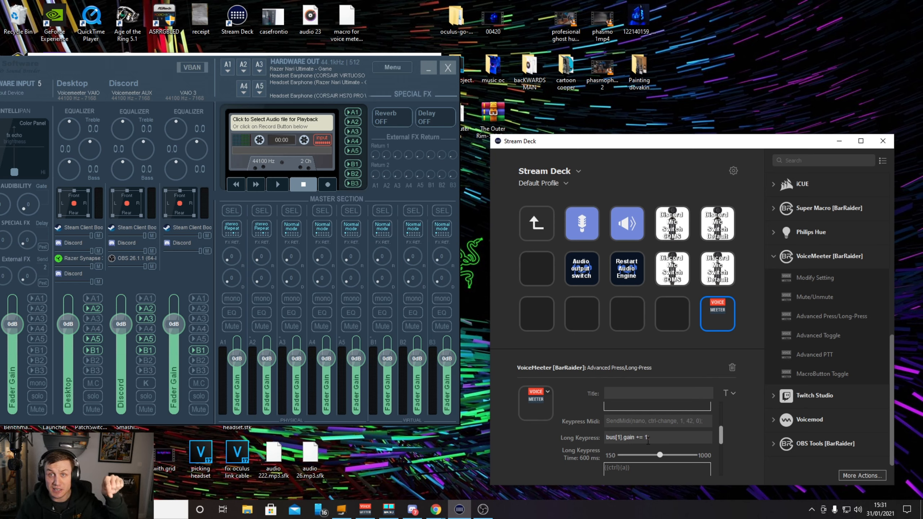
type(";")
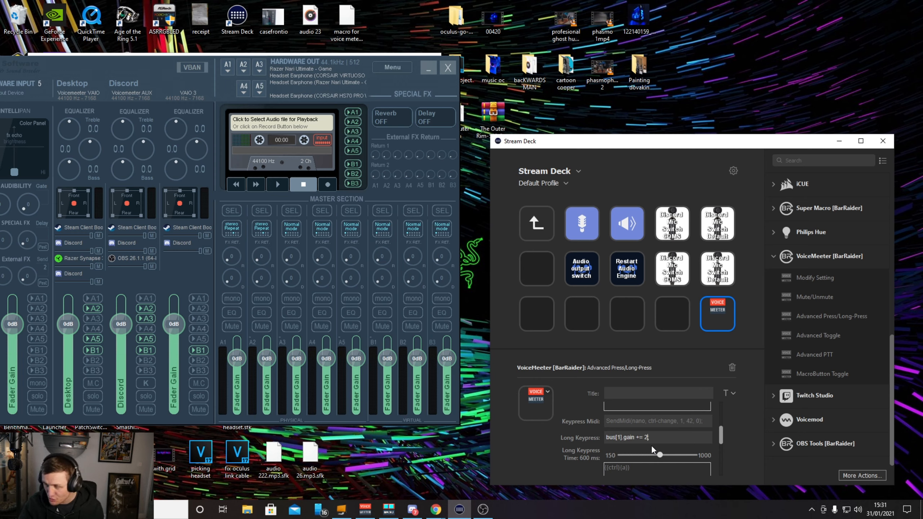
type("1")
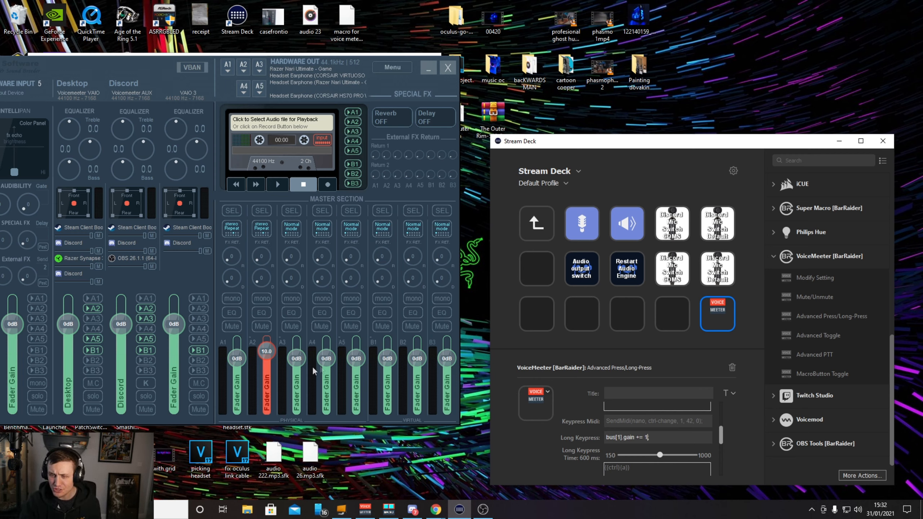
- Reset Voicemeeter's A2 output fader to 0 dB and look over the full row of input strips
double_click(264, 352)
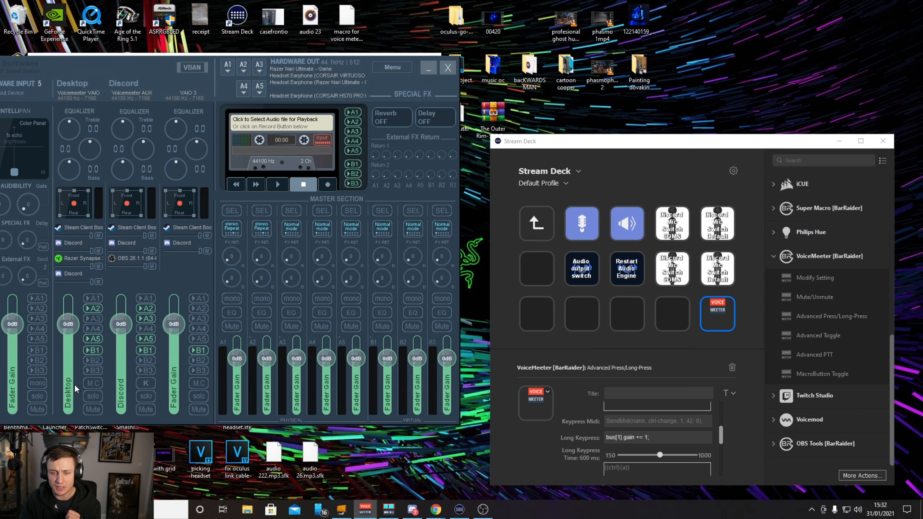
left_click_drag(99, 63, 471, 62)
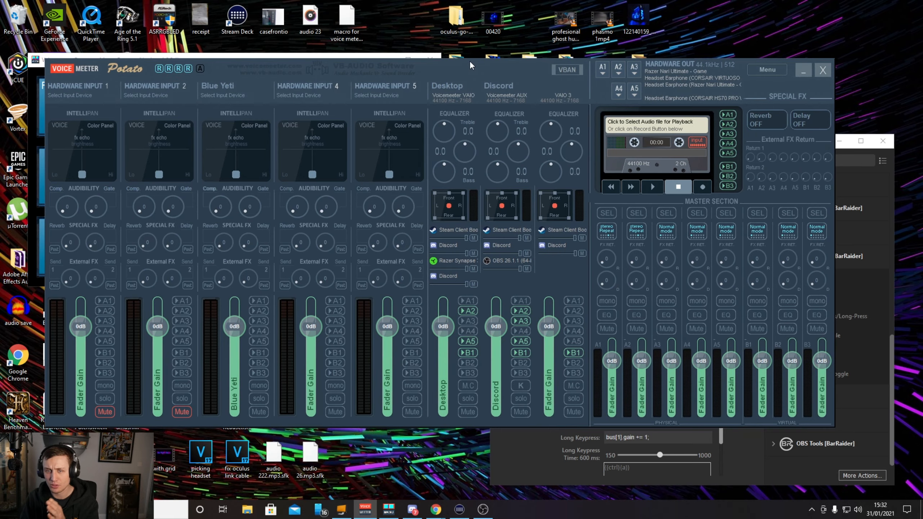
left_click_drag(469, 61, 97, 76)
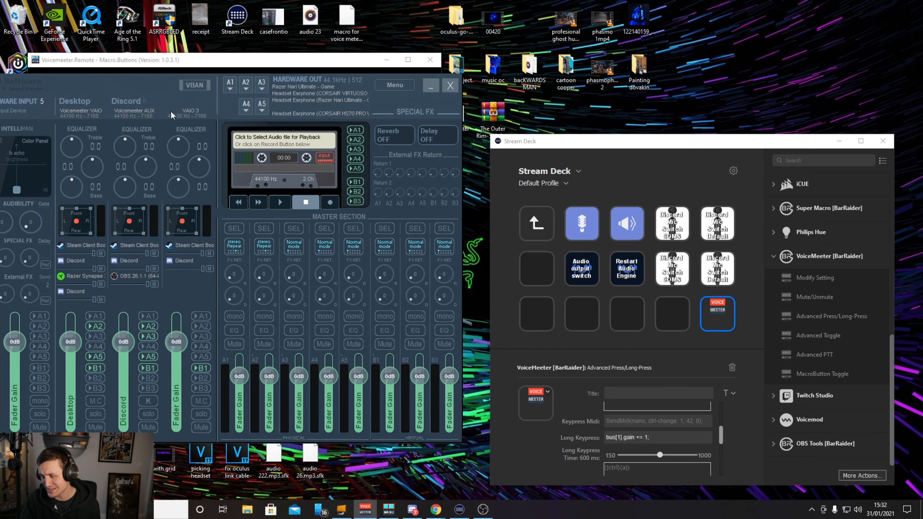
- Retarget the Stream Deck key's Long Keypress command to the Desktop input as strip[5].gain += 1;
left_click(623, 440)
key("BackSpace")
key("BackSpace")
key("BackSpace")
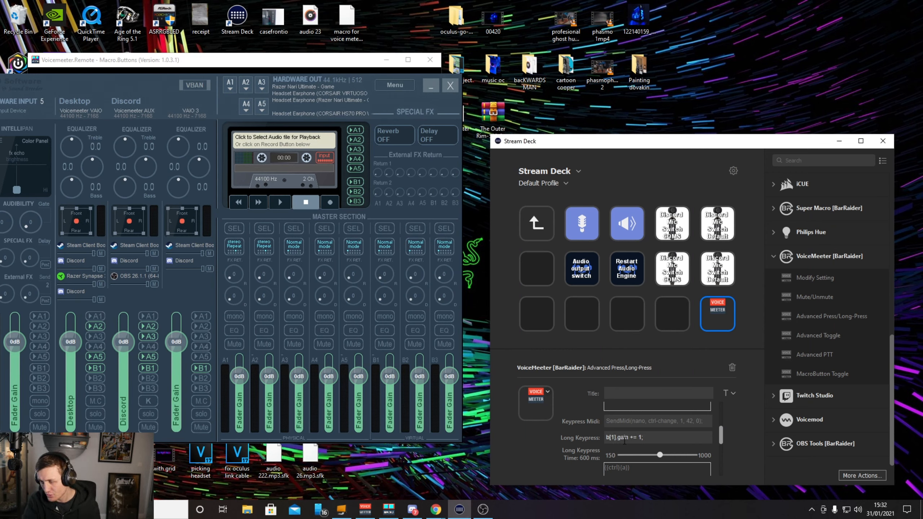
type("strip")
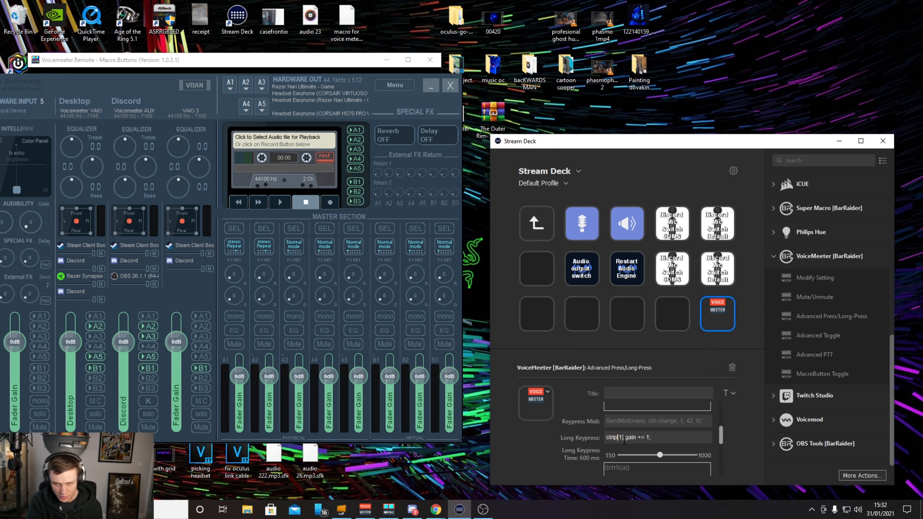
key("BackSpace")
type("5")
- Change the key's Keypress command to strip[5].gain += 0.5 so it also targets the Desktop input
left_click_drag(721, 438, 714, 459)
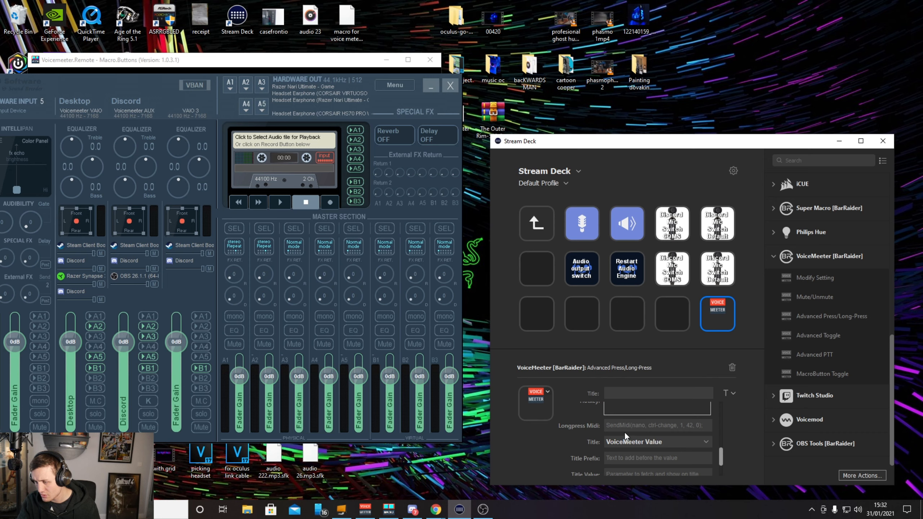
scroll(658, 426, "up", 3)
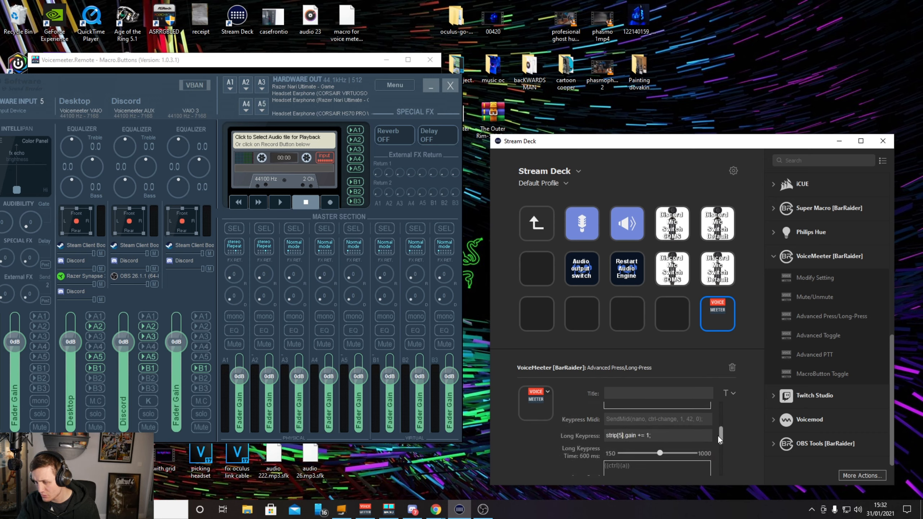
scroll(618, 433, "up", 3)
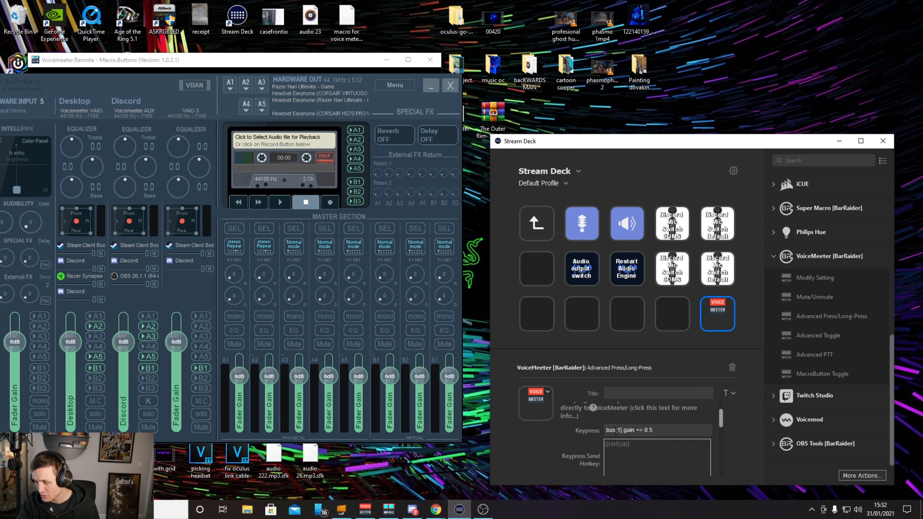
left_click_drag(615, 430, 600, 430)
type("strip")
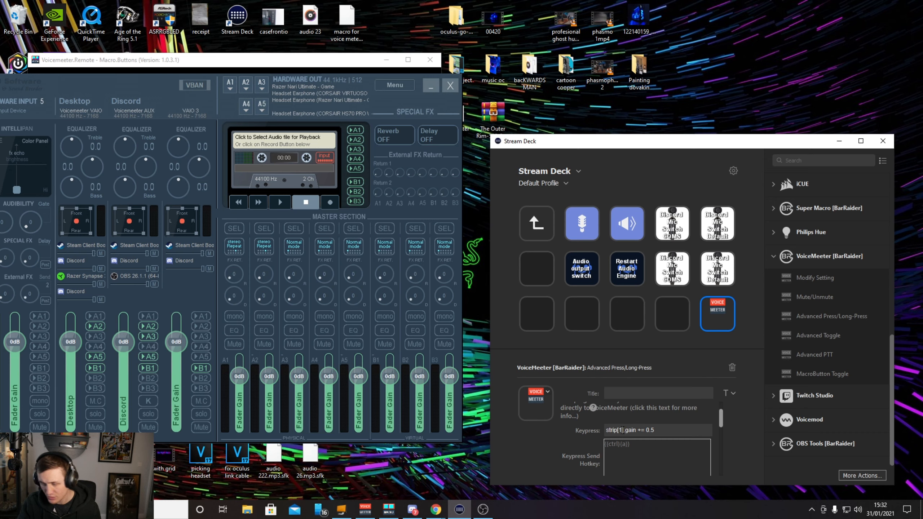
key("BackSpace")
type("5")
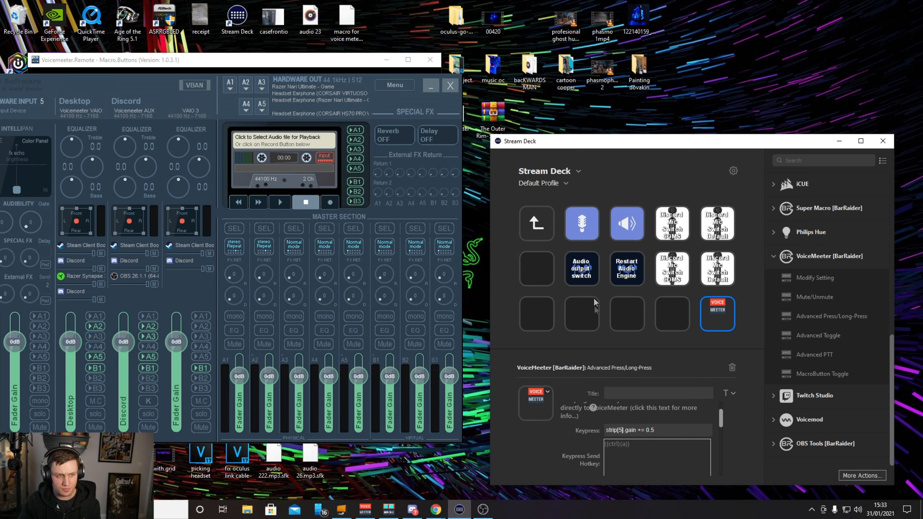
left_click_drag(675, 145, 674, 144)
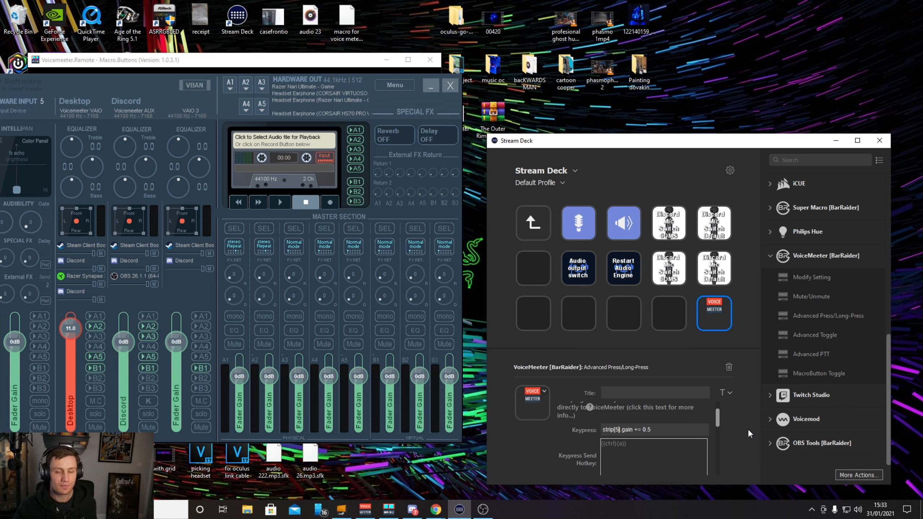
- Reset the Desktop input fader to 0 dB and open the Desktop Volume UP macro button's configuration in Voicemeeter Macro Buttons
double_click(73, 331)
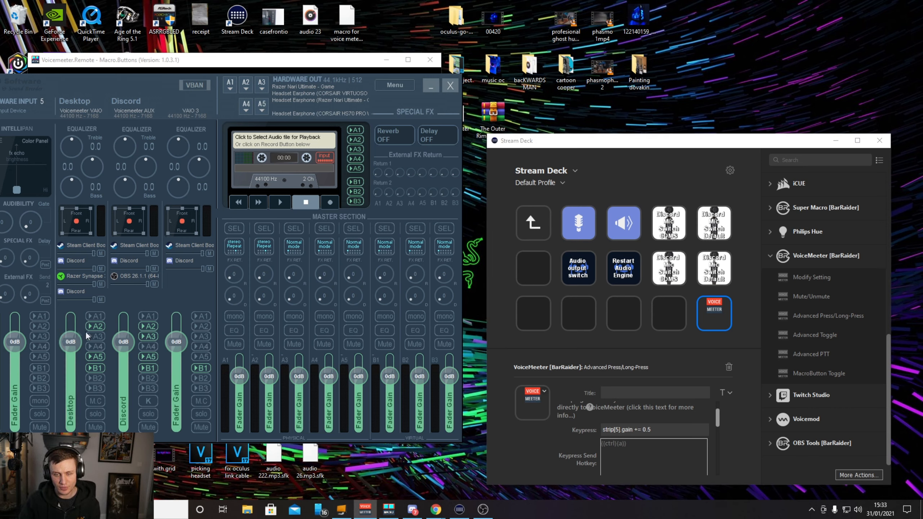
left_click(329, 64)
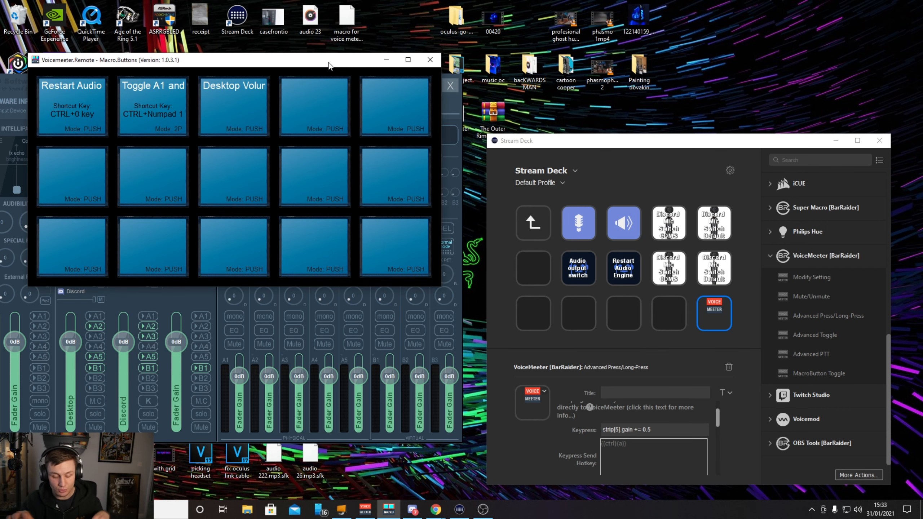
left_click_drag(286, 59, 333, 74)
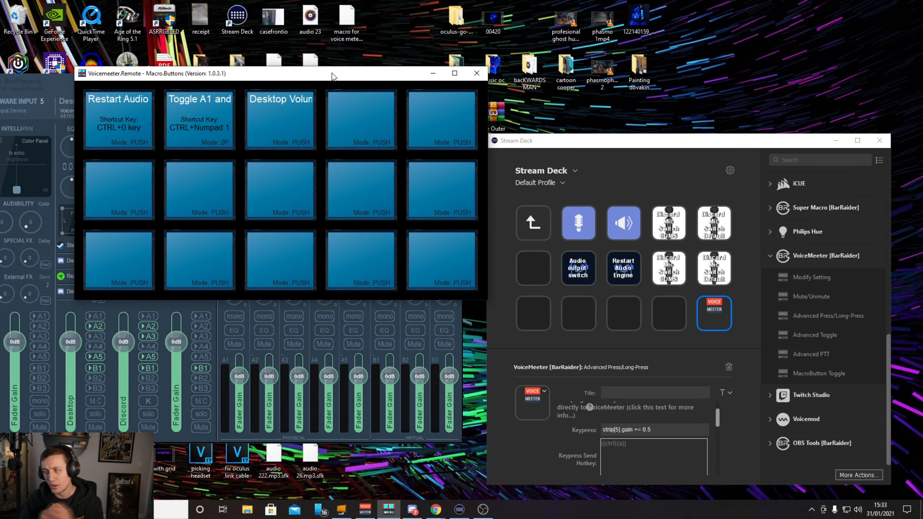
right_click(273, 133)
left_click_drag(273, 75, 276, 75)
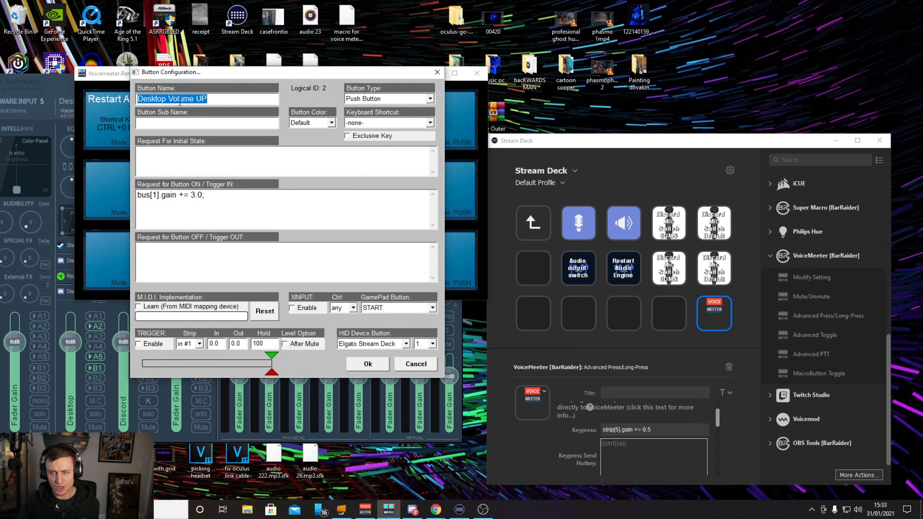
- Retarget the macro button's ON request from bus[1] to the Desktop input as strip[5]
left_click_drag(216, 196, 132, 195)
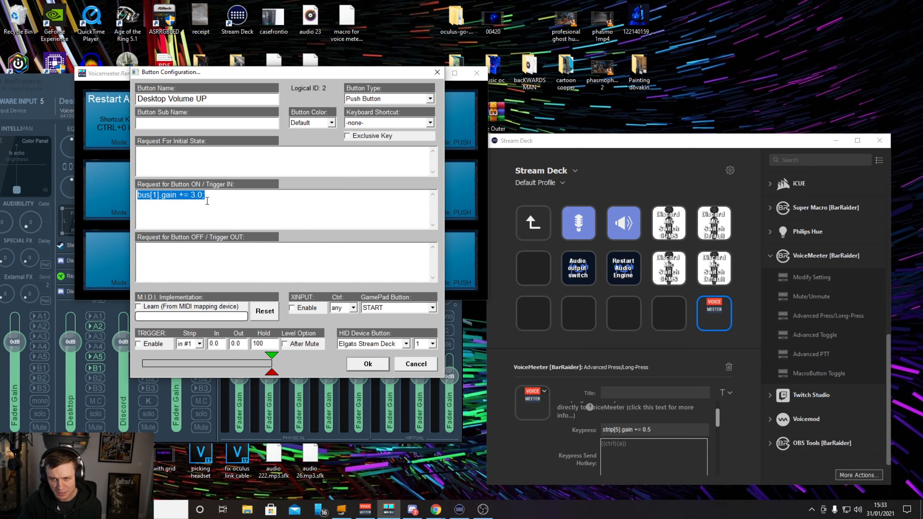
left_click(200, 212)
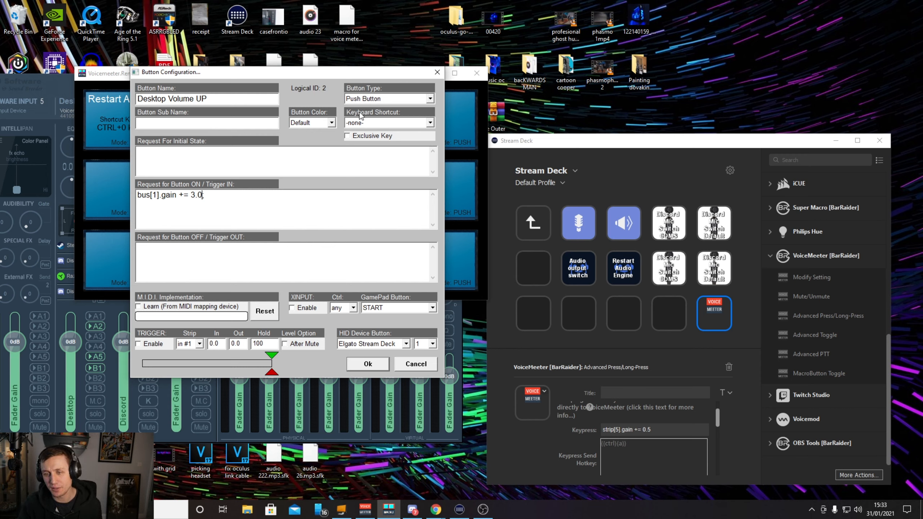
type(";")
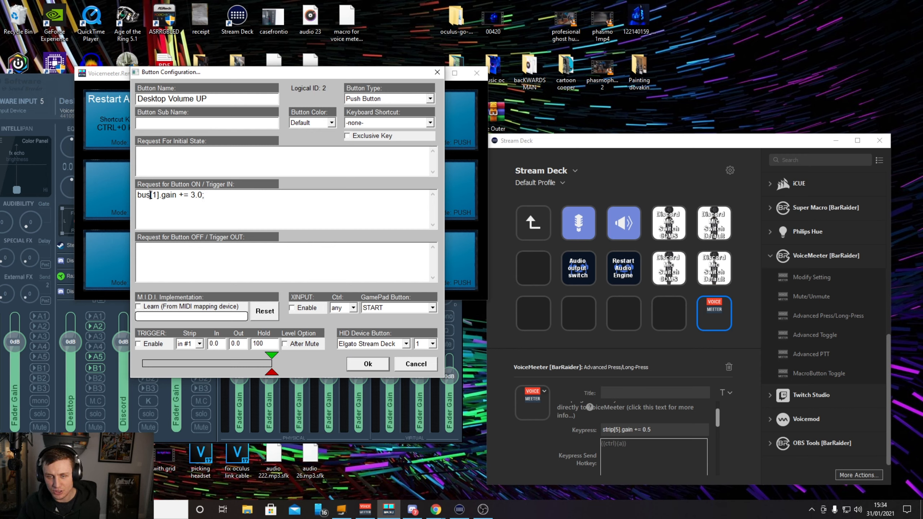
left_click_drag(151, 195, 135, 196)
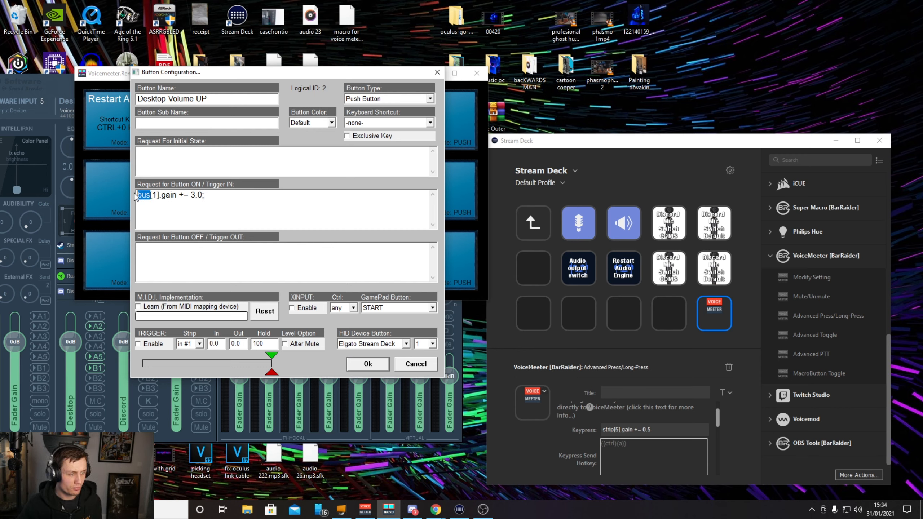
type("strip")
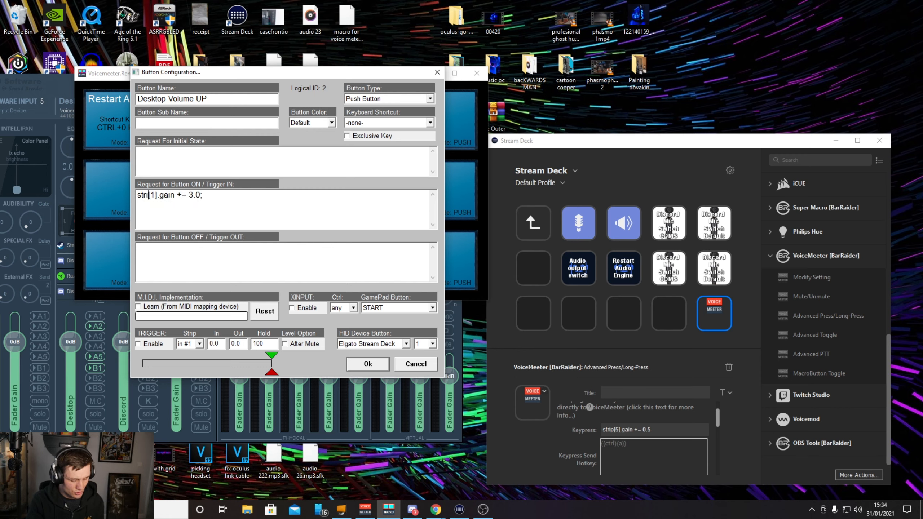
key("BackSpace")
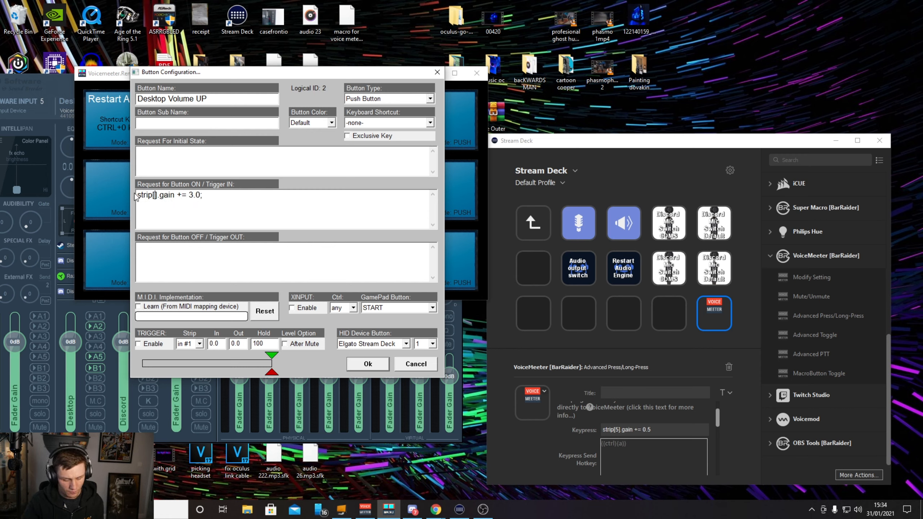
type("5")
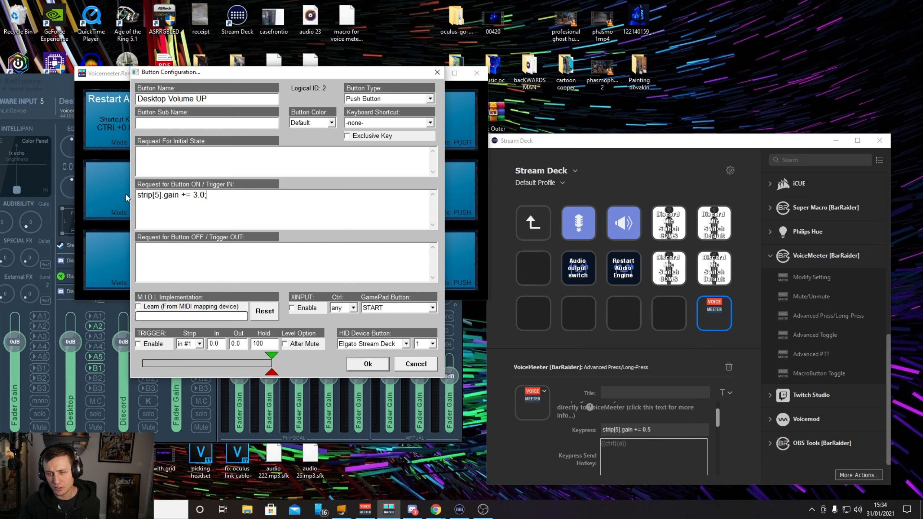
- Set the gain increment in the ON request to 1.0, giving strip[5].gain += 1.0;, and save the button
left_click(206, 195)
key("BackSpace")
left_click_drag(205, 195, 193, 195)
type("1")
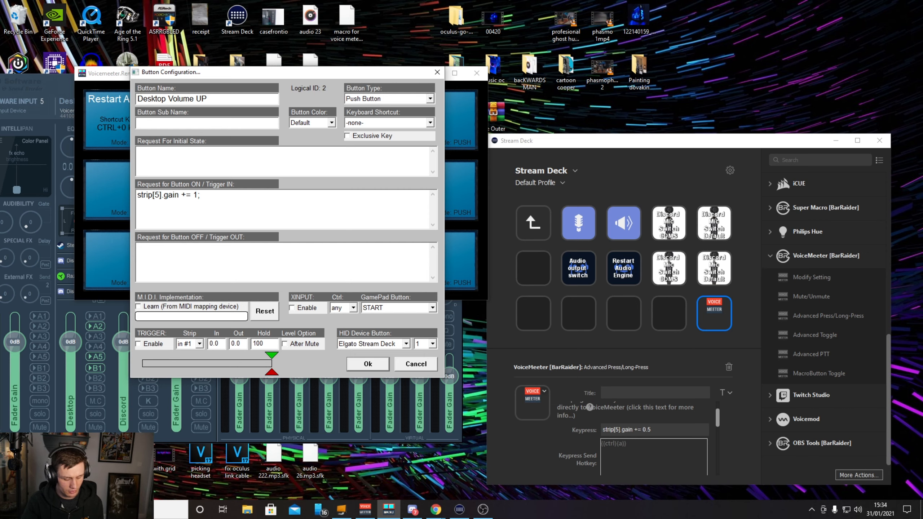
type(".")
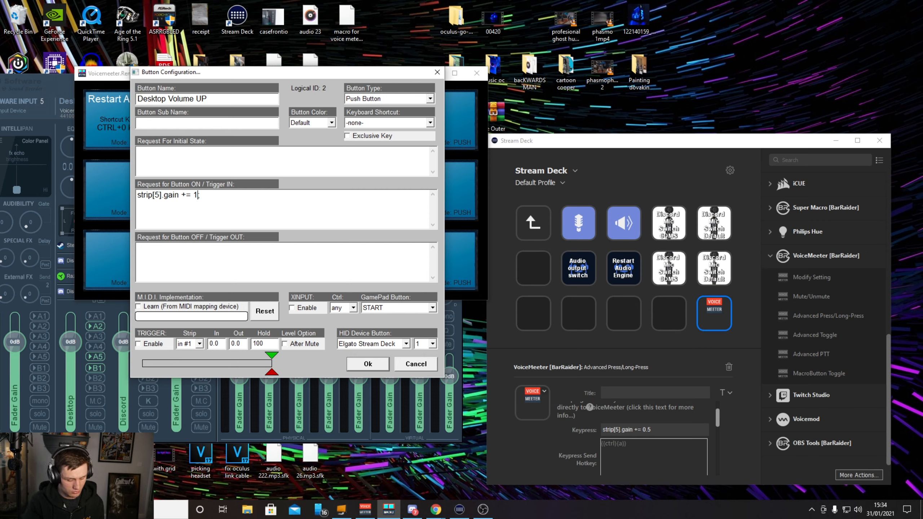
type("0")
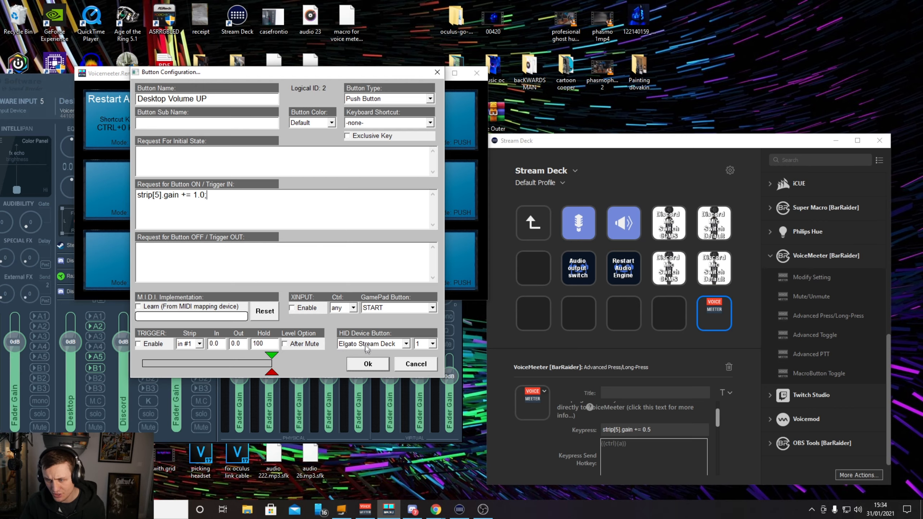
left_click(368, 364)
- Move the Macro Buttons window clear of the Voicemeeter faders and trigger Desktop Volume UP repeatedly to test the Desktop gain increase
left_click_drag(344, 74, 687, 57)
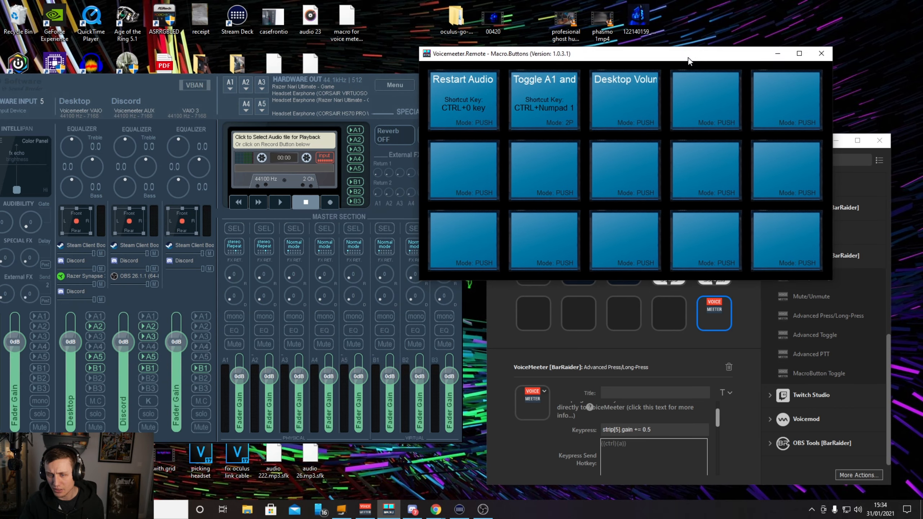
left_click(624, 106)
left_click(626, 107)
left_click(625, 104)
left_click(627, 105)
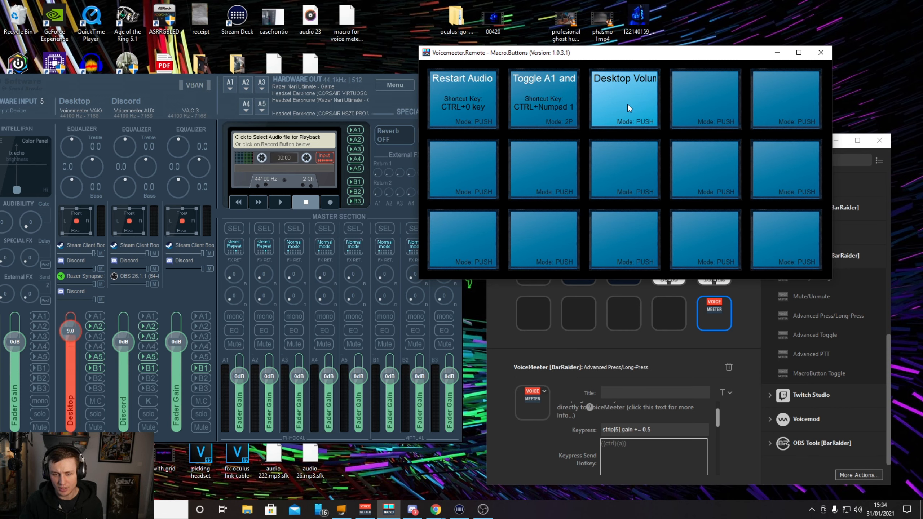
left_click(628, 103)
left_click(629, 103)
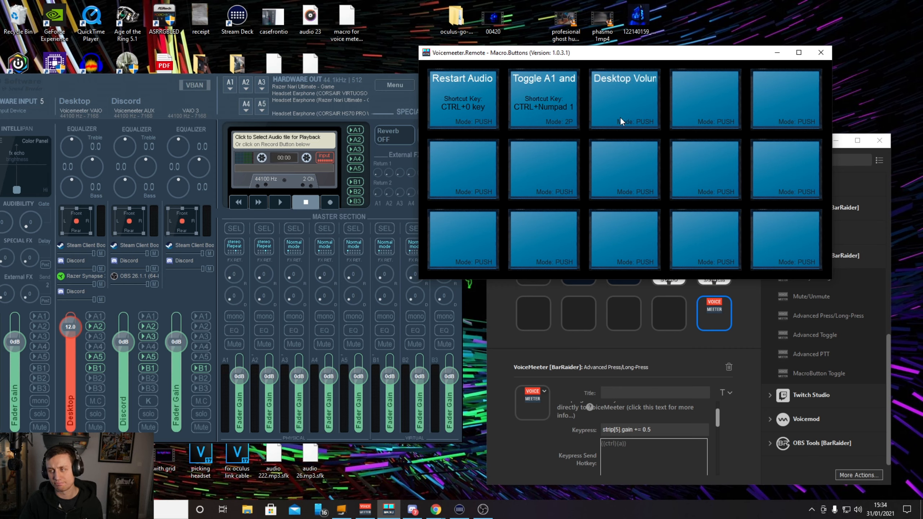
- Change the Desktop Volume UP button's ON request to strip[5].gain -= 1.0; and save it
right_click(591, 111)
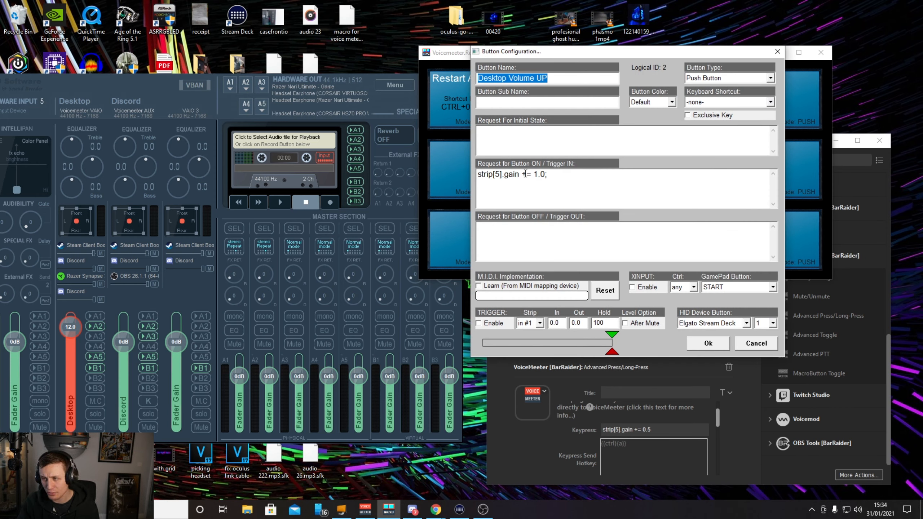
left_click(526, 176)
key("BackSpace")
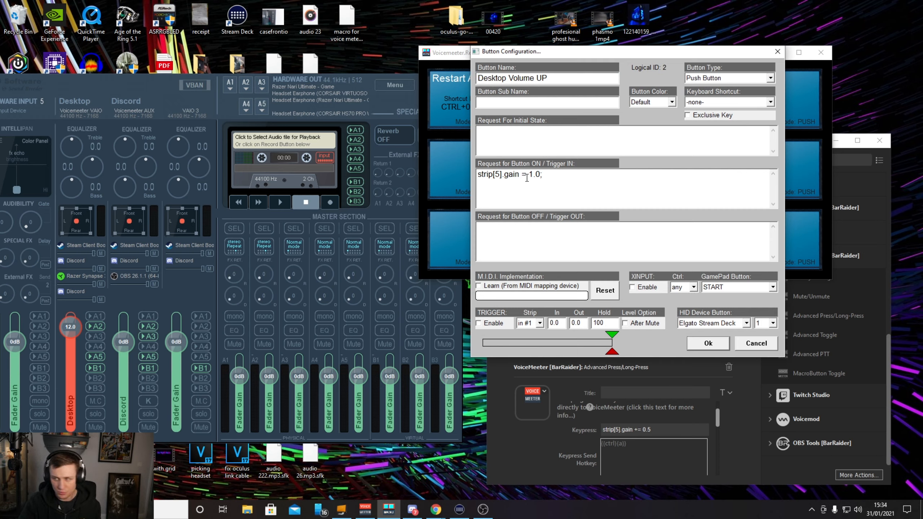
left_click(714, 346)
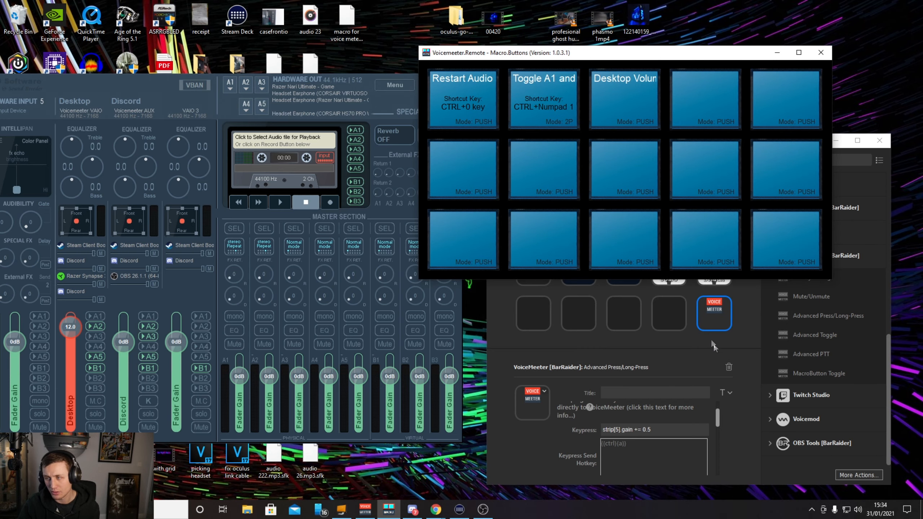
- Trigger the macro button repeatedly to test lowering the Desktop gain, and reset the Desktop fader to 0 dB
left_click(607, 103)
left_click(608, 104)
left_click(608, 104)
left_click(608, 104)
left_click(615, 110)
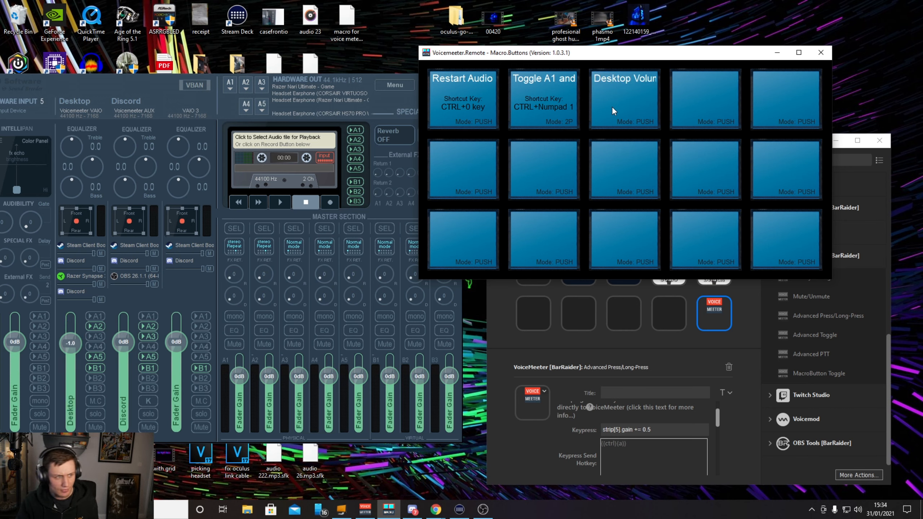
left_click(77, 346)
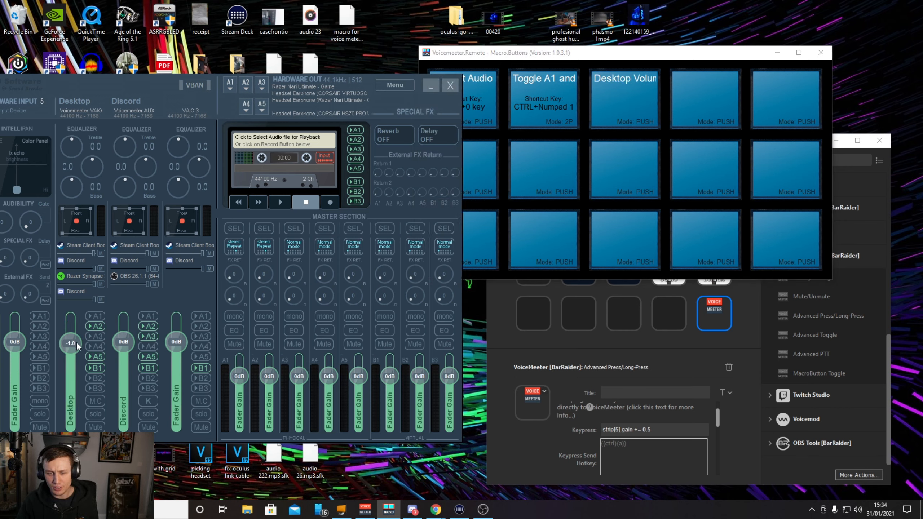
double_click(77, 346)
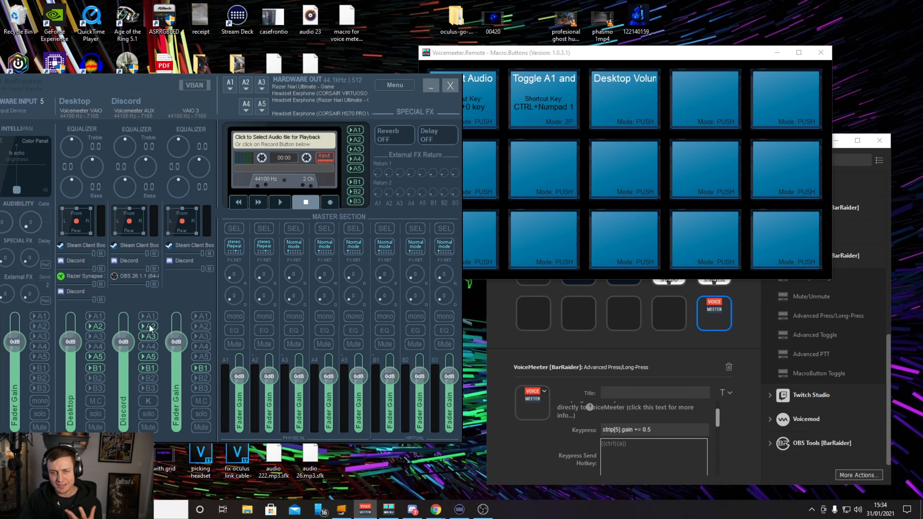
- Add a second command line, strip[6].gain += 1.0;, to the Desktop Volume UP button's ON request
right_click(653, 90)
left_click(556, 177)
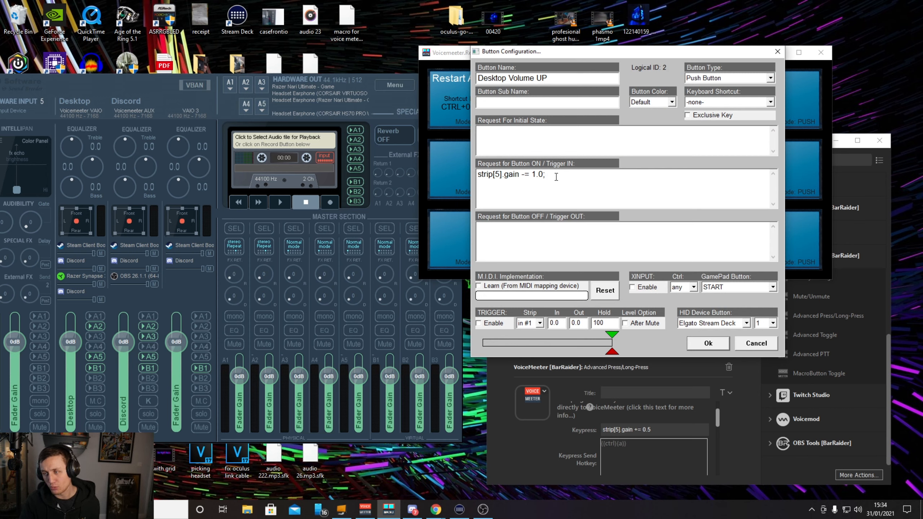
type("bus[1].gain += 3.0;")
left_click_drag(492, 183, 469, 191)
type("strip[1].gain += 3.0;")
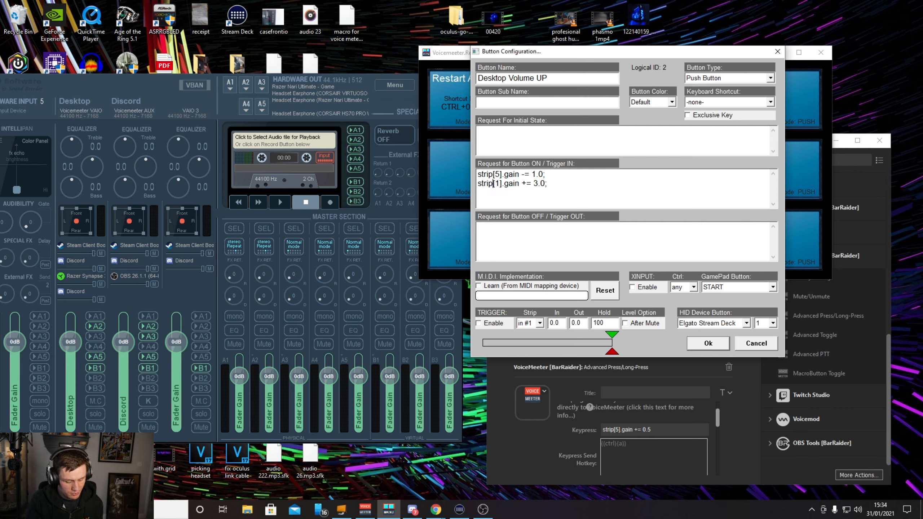
left_click(499, 186)
key("BackSpace")
type("6")
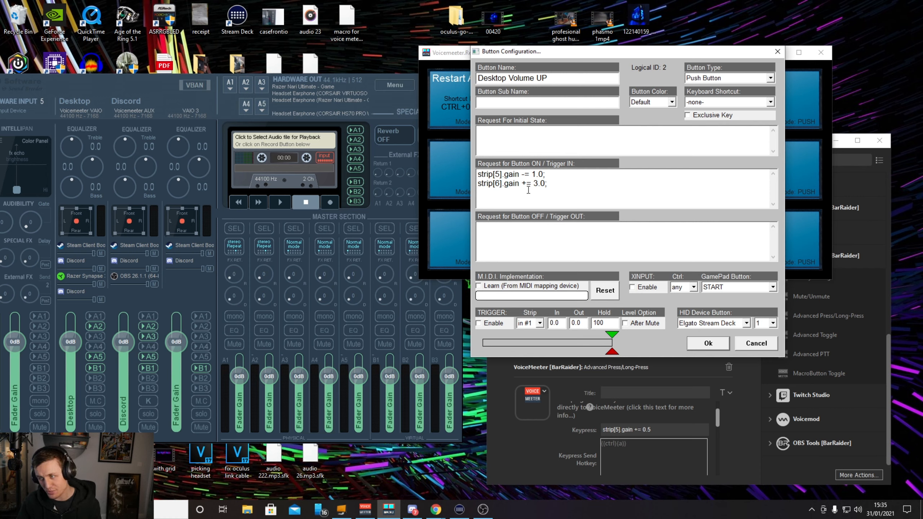
left_click(538, 183)
key("BackSpace")
type("1")
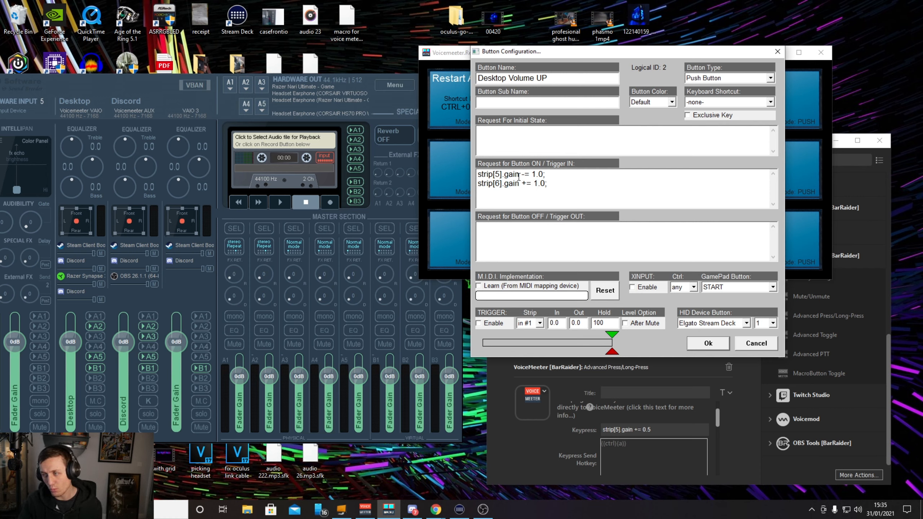
- Change the first ON request command to strip[5].gain += 1.0; and save the button configuration
left_click_drag(522, 174, 525, 175)
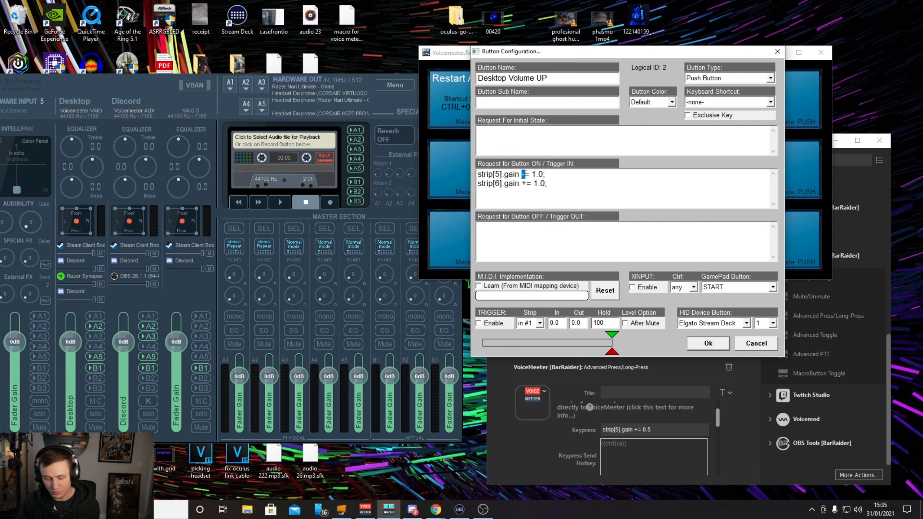
type("+")
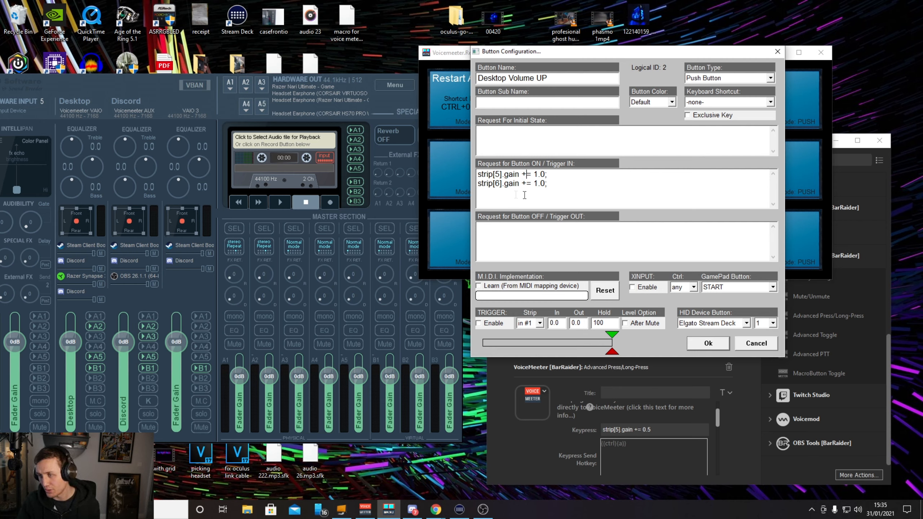
left_click(708, 343)
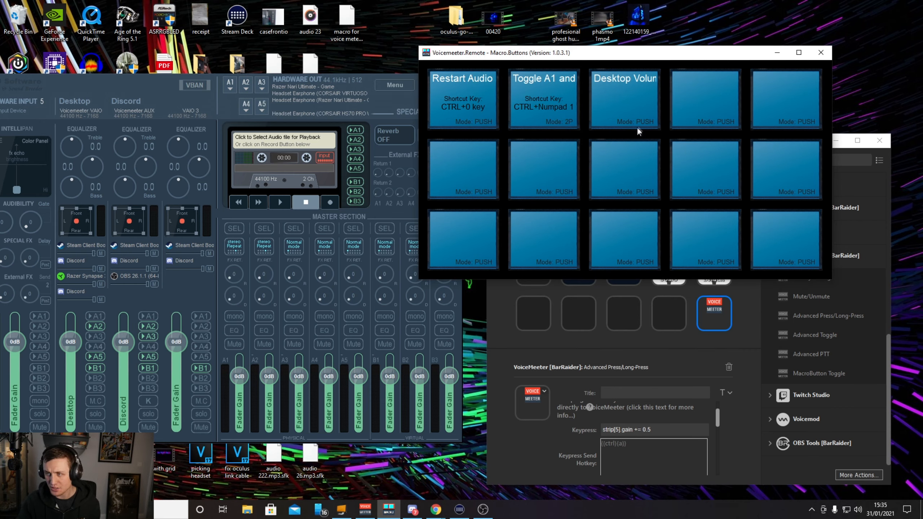
- Trigger Desktop Volume UP repeatedly to test raising the Desktop and Discord input gains together
left_click(626, 116)
left_click(626, 116)
left_click(625, 116)
left_click(625, 117)
left_click(625, 116)
left_click(625, 117)
left_click(626, 117)
left_click(625, 118)
left_click(625, 118)
left_click(624, 117)
left_click(623, 121)
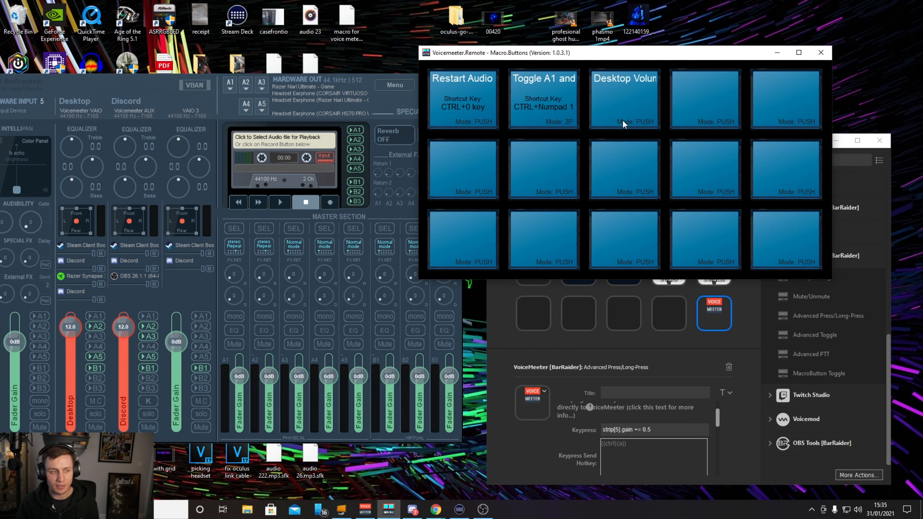
- Minimize the Macro Buttons window and reset the Discord and Desktop input faders to 0 dB
left_click(777, 54)
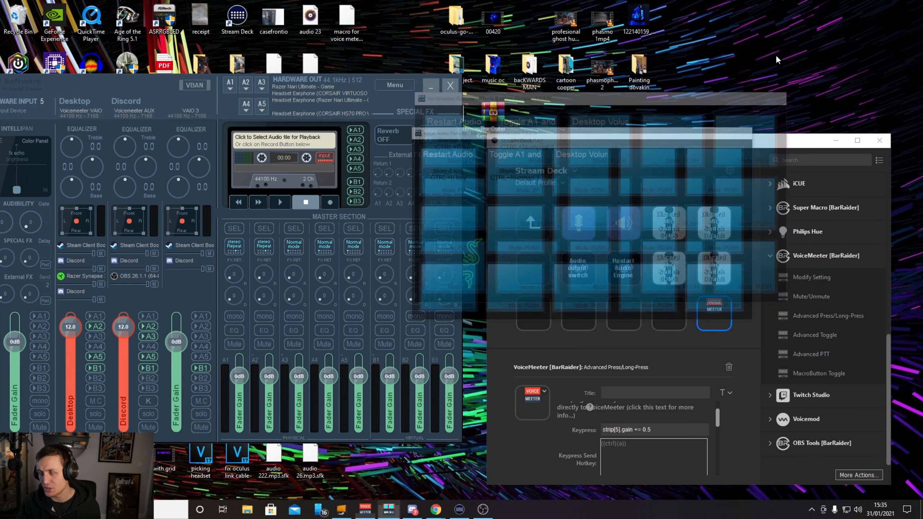
double_click(123, 331)
double_click(71, 329)
- Open the VoiceMeeter key's settings and end its strip[5].gain += 0.5 Keypress command with a semicolon
left_click(745, 303)
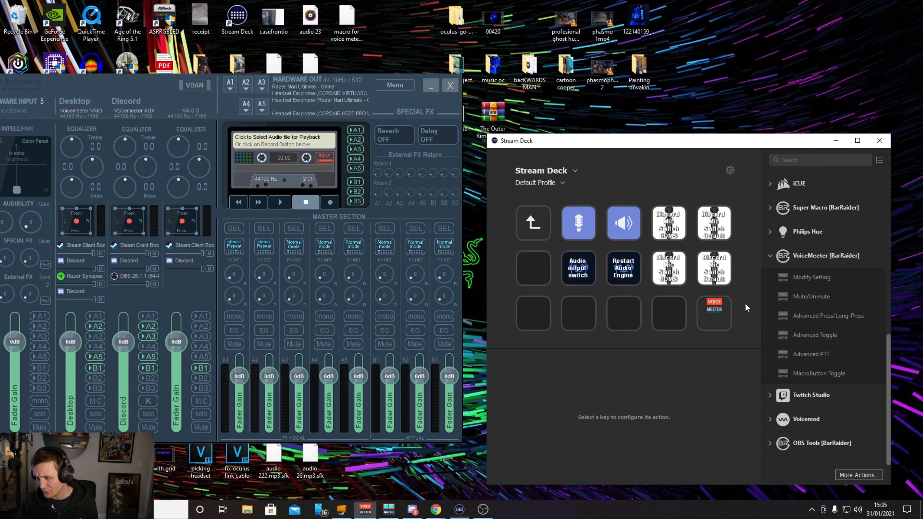
left_click(715, 314)
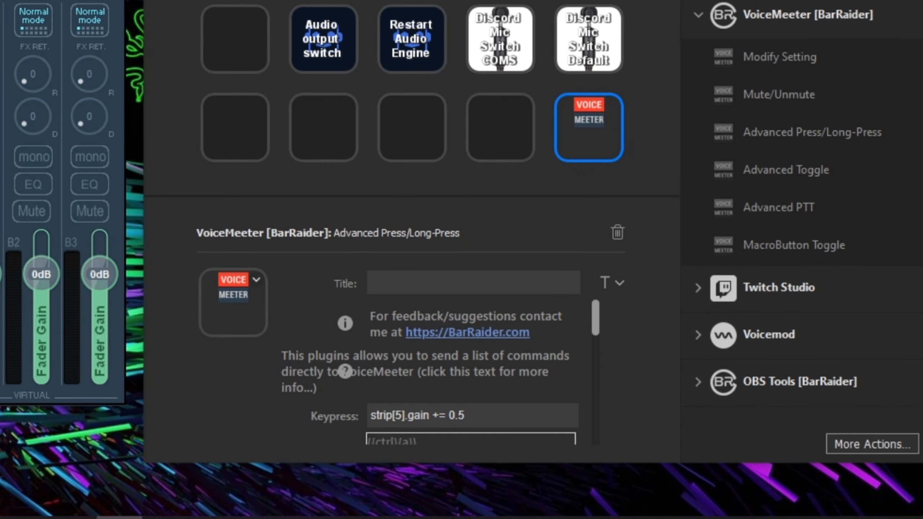
scroll(560, 392, "down", 1)
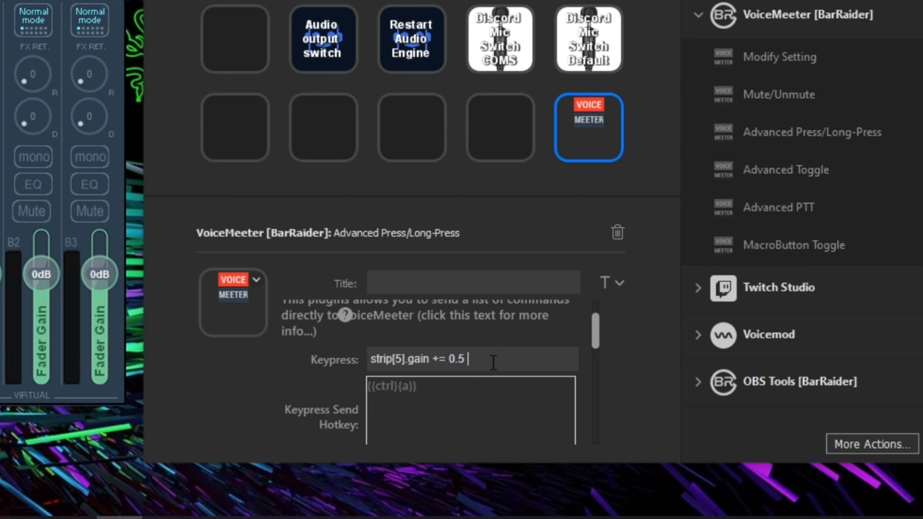
type("Strip")
left_click_drag(492, 361, 467, 363)
left_click(478, 360)
key("Left")
type(";")
- Append bus[1].gain += 3.0; as a second command in the key's Keypress setting
key("Right")
key("Right")
key("Right")
key("Right")
key("Right")
key("Right")
key("BackSpace")
key("BackSpace")
key("BackSpace")
key("BackSpace")
key("BackSpace")
type("bus[1].gain += 3.0;")
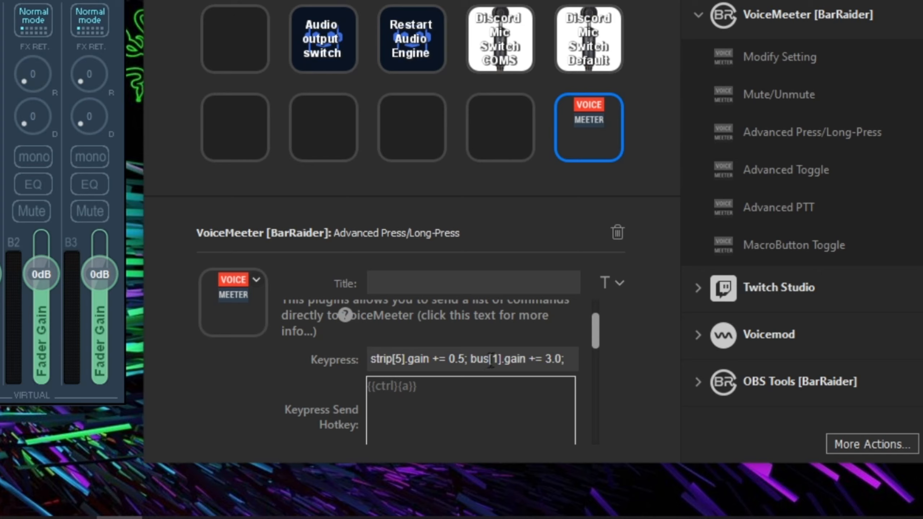
- Change the target of the second Keypress command from the bus to strip[6]
left_click_drag(483, 360, 489, 361)
key("BackSpace")
key("BackSpace")
key("BackSpace")
type("str")
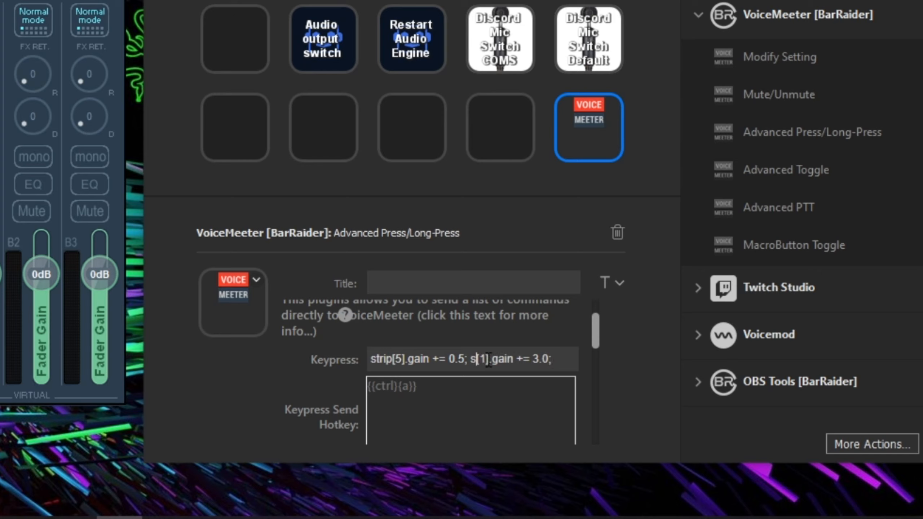
type("ip")
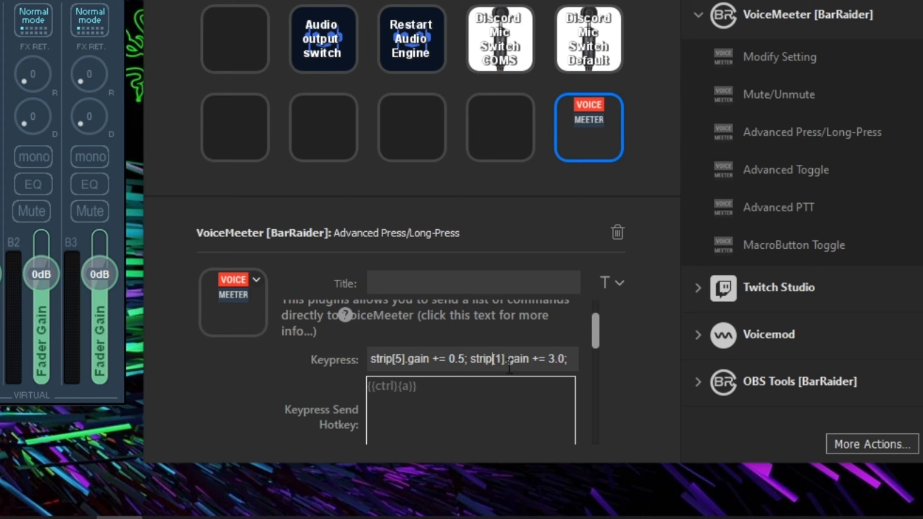
double_click(502, 360)
type("6")
- Set the gain increment of the strip[6] Keypress command to 0.5
left_click_drag(547, 363, 556, 363)
type("1")
key("Delete")
key("Delete")
key("BackSpace")
type("0.5")
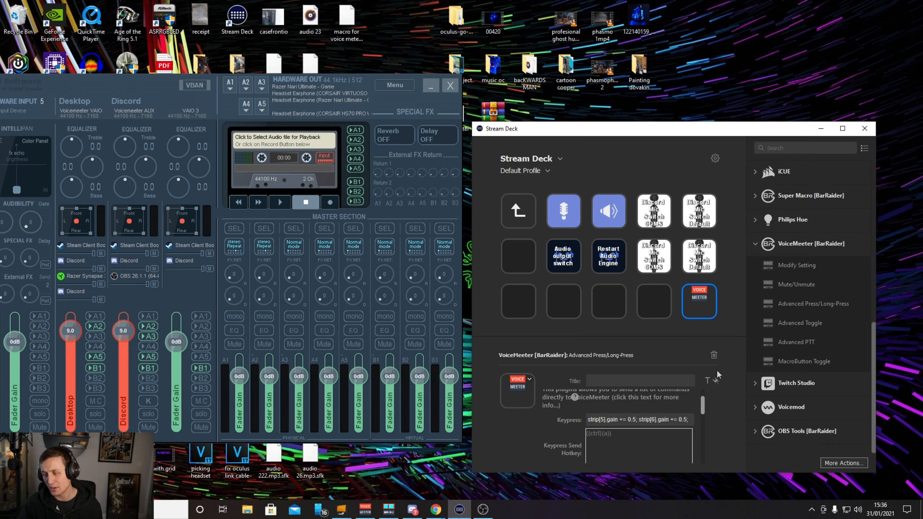
- Append bus[1].gain += 3.0; after the strip[5] command in the key's Long Keypress setting
left_click_drag(703, 402, 703, 420)
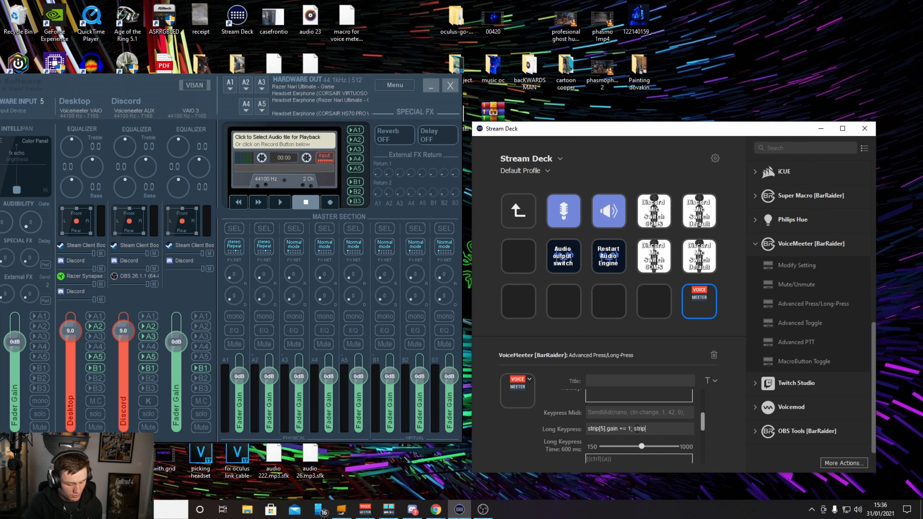
key("BackSpace")
key("BackSpace")
type("bus[1].gain += 3.0;")
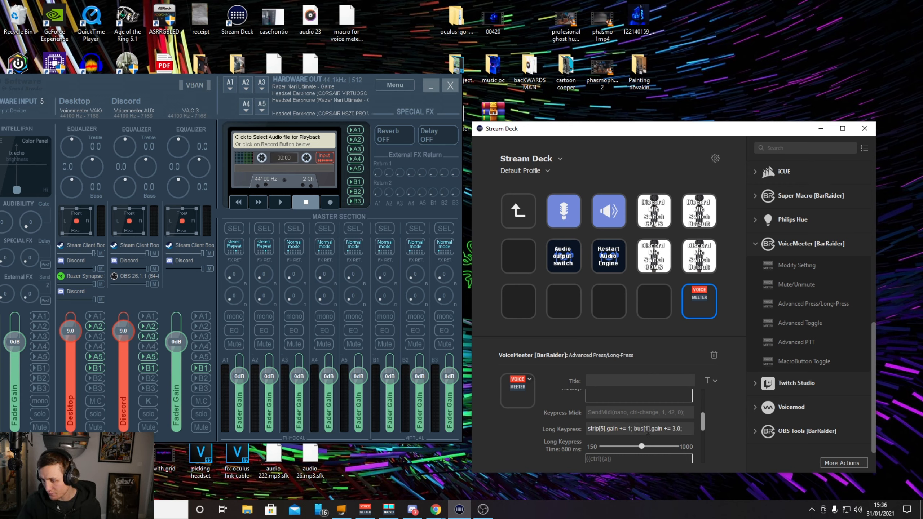
- Change the second Long Keypress command to strip[6].gain += 1.0;
key("BackSpace")
type("[")
key("BackSpace")
key("BackSpace")
key("BackSpace")
key("BackSpace")
type("str")
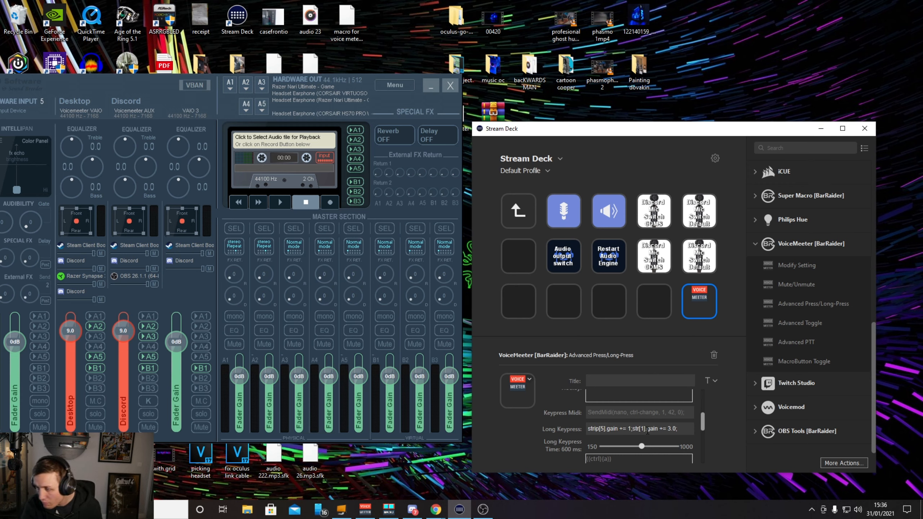
key("BackSpace")
key("BackSpace")
key("BackSpace")
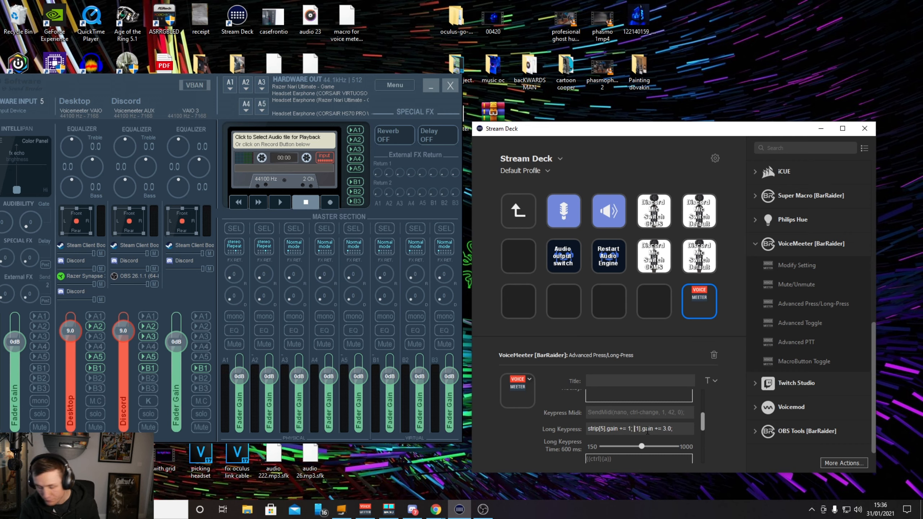
type("strip")
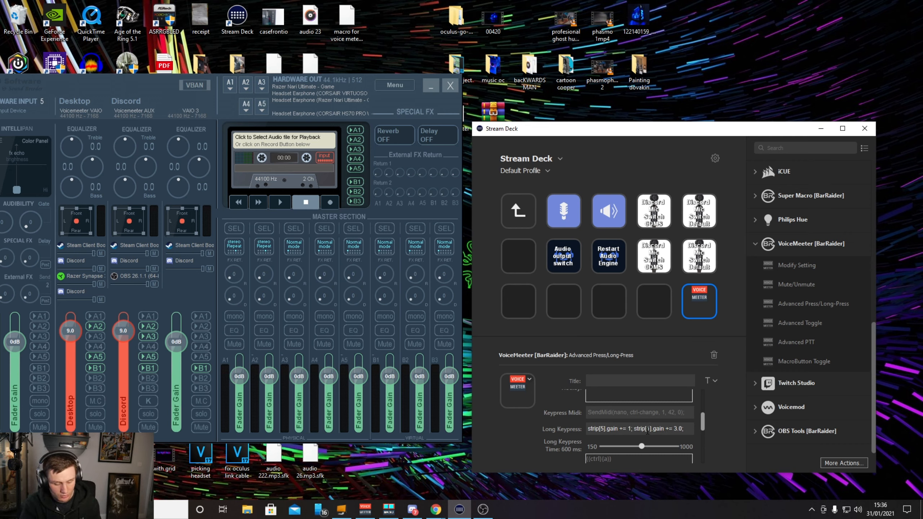
key("BackSpace")
type("6")
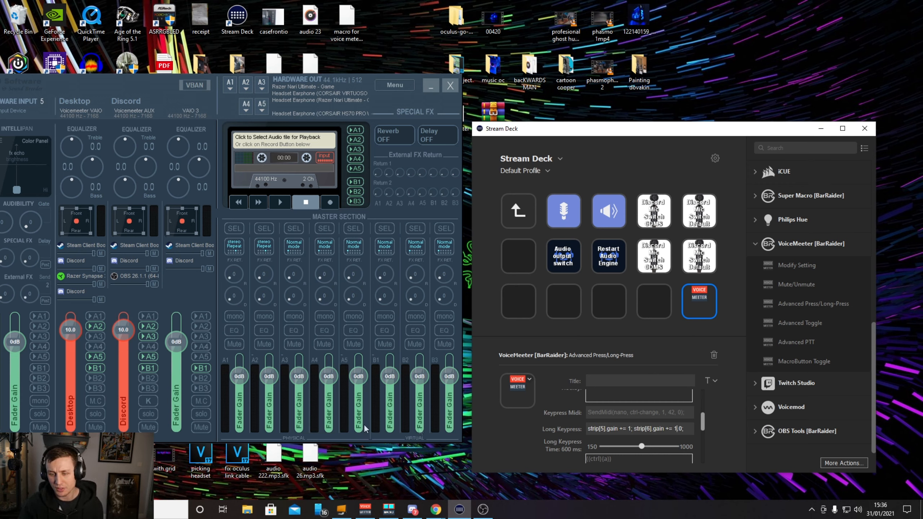
- Reset the Discord and Desktop input faders and set the Long Keypress Time to 883 ms
double_click(124, 331)
double_click(69, 331)
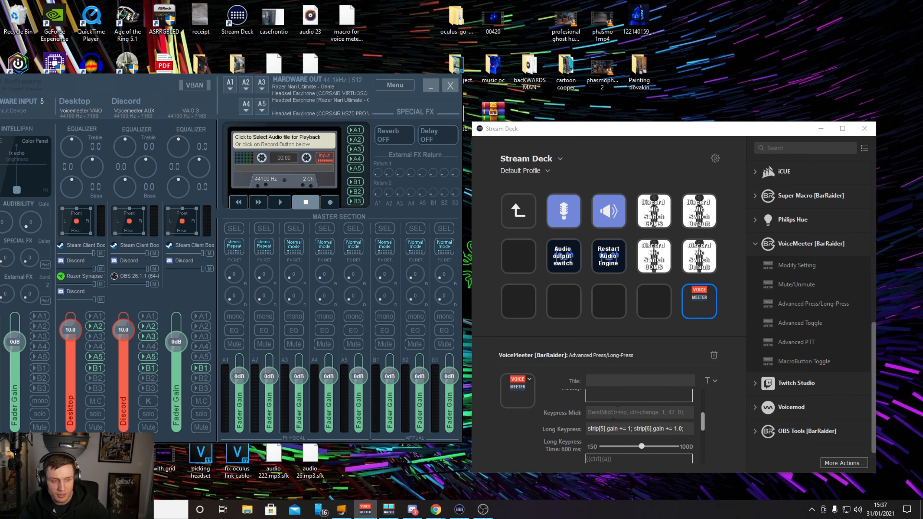
left_click_drag(600, 131, 600, 128)
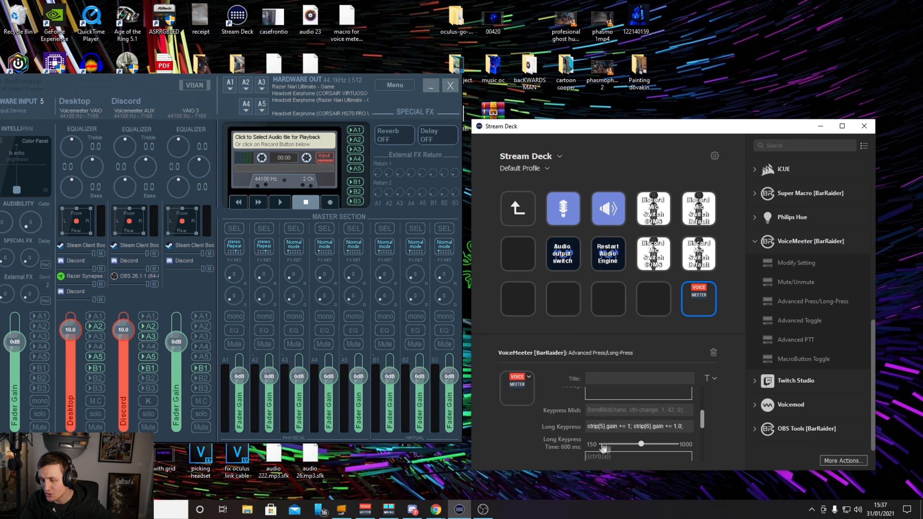
left_click_drag(642, 444, 665, 449)
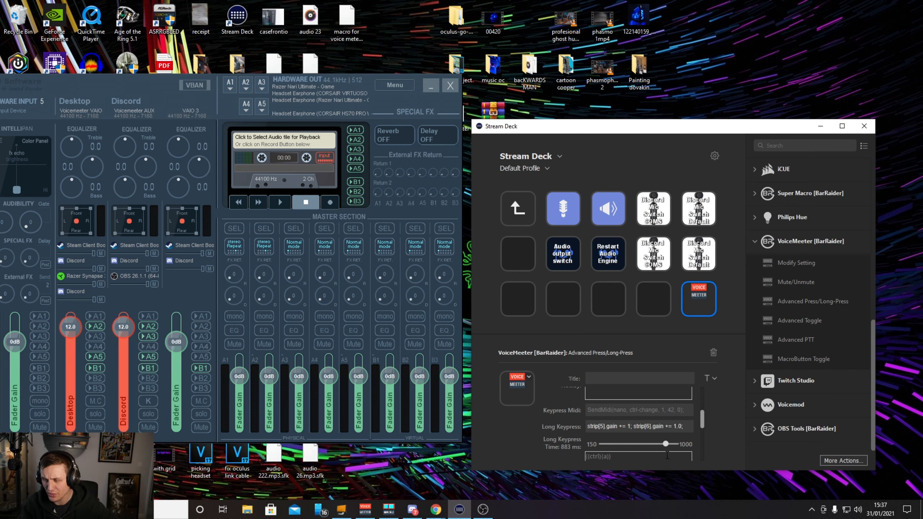
- Set the Long Keypress Time to 270 ms and reset the Discord and Desktop input faders
left_click_drag(665, 449, 612, 444)
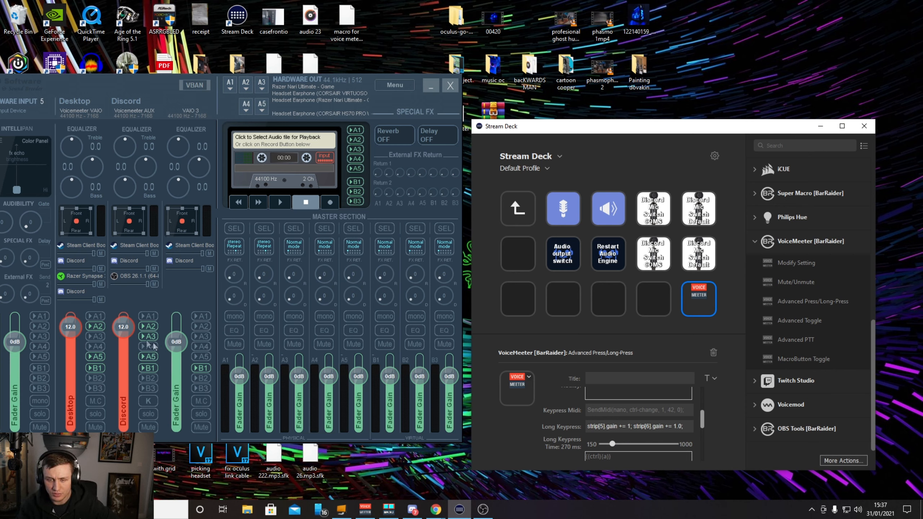
double_click(124, 331)
double_click(75, 333)
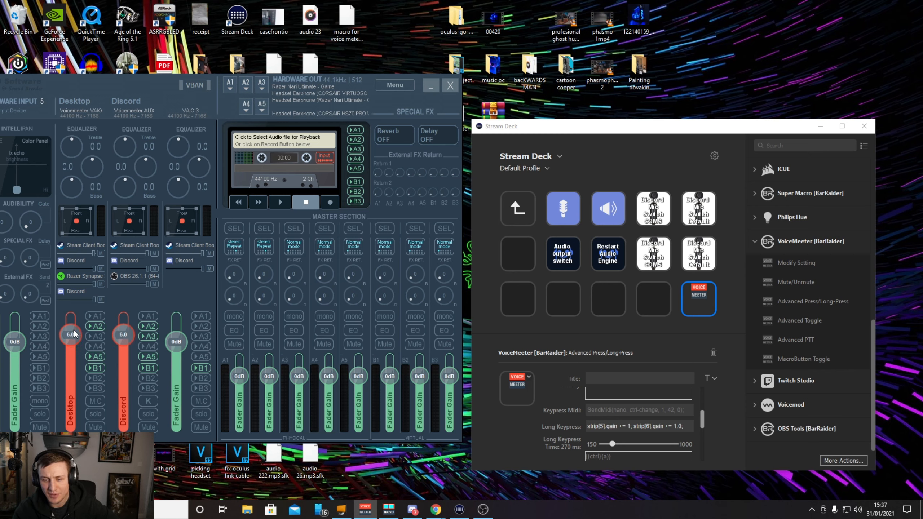
- Set the Long Keypress Time to 150 ms and reset the Discord and Desktop input faders
left_click_drag(612, 444, 596, 450)
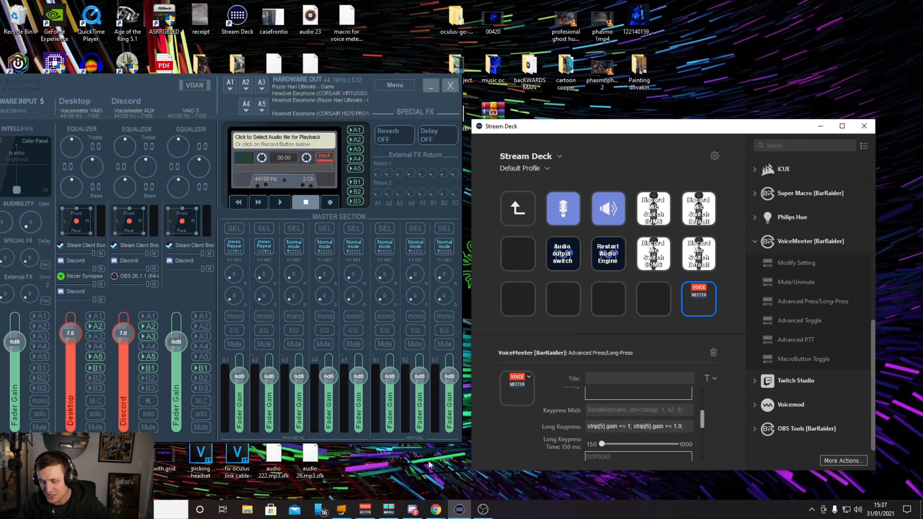
double_click(124, 335)
double_click(71, 338)
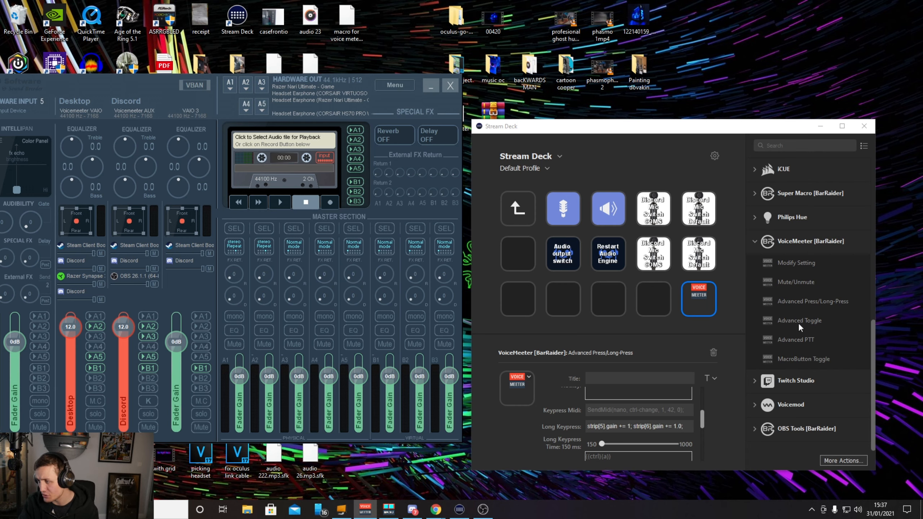
- Add an Advanced Press/Long-Press action to the empty key beside the VoiceMeeter key and title it "vilume down" on two lines
left_click_drag(813, 300, 653, 298)
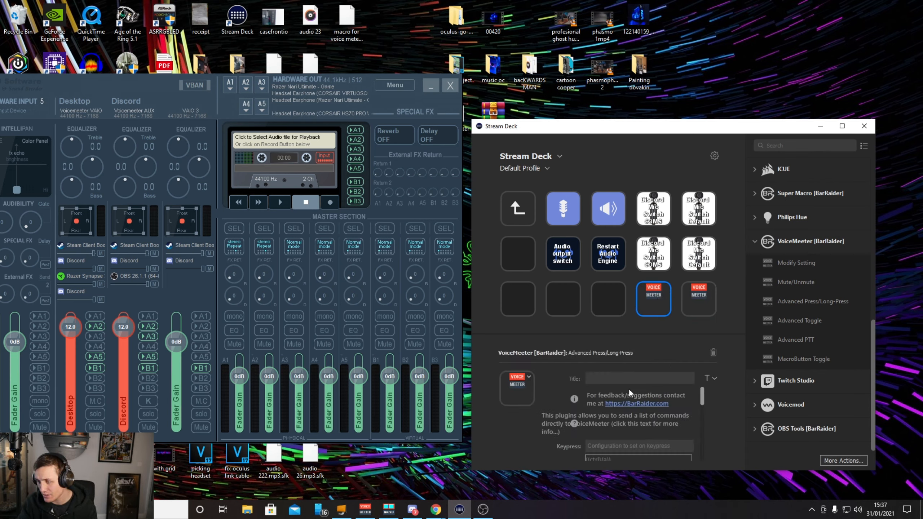
type("vilume down")
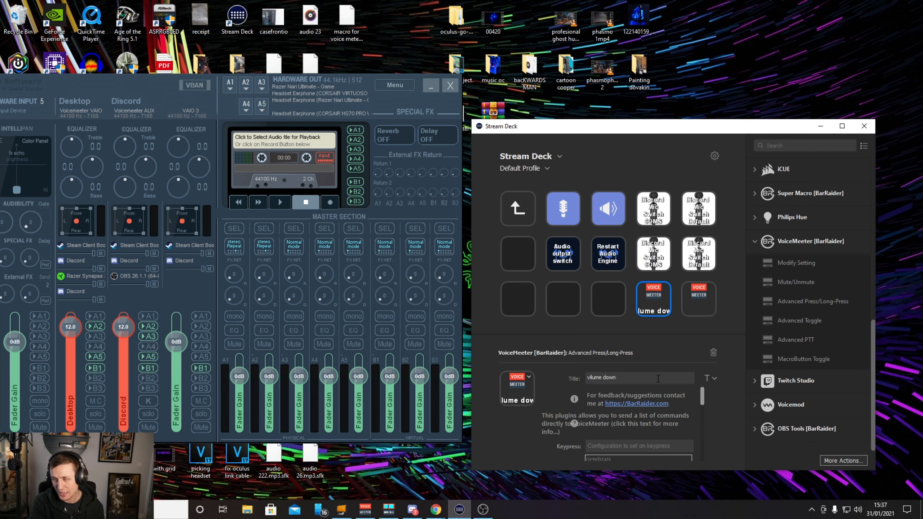
left_click(601, 378)
key("Return")
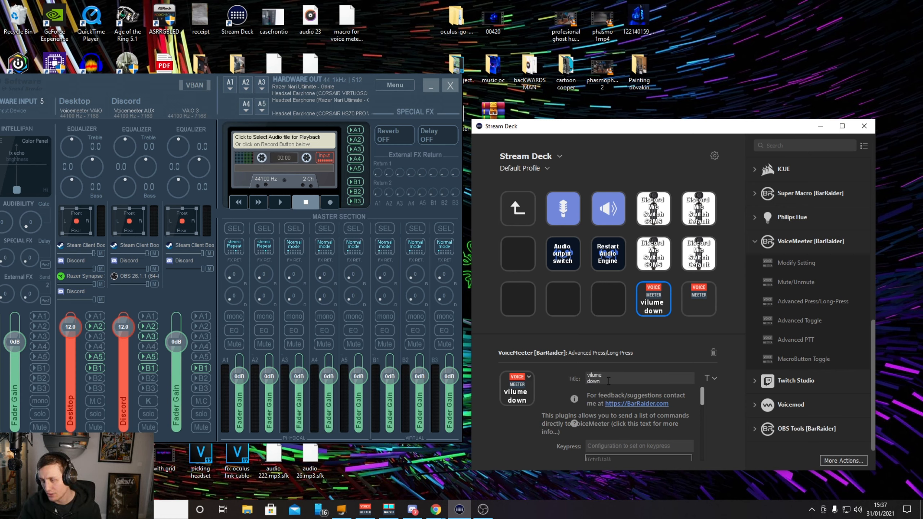
- Enter strip[5].gain += 3.0; as the new key's Keypress command
scroll(703, 400, "down", 1)
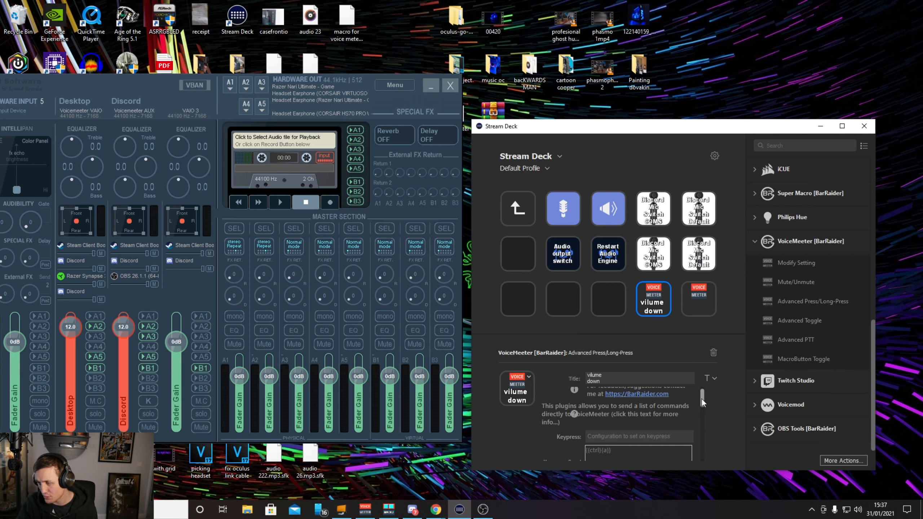
scroll(701, 398, "down", 1)
type("bus[1].gain += 3.0;")
left_click_drag(597, 430, 585, 435)
type("strip")
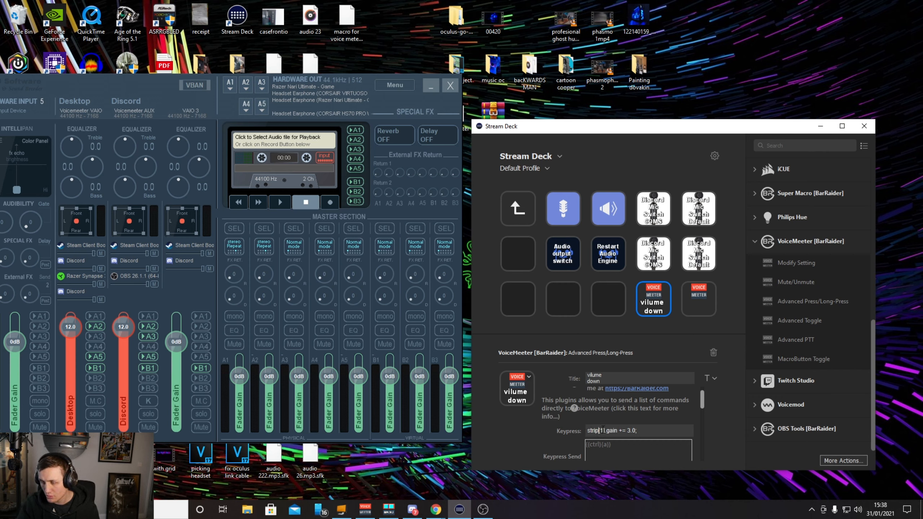
type("=")
key("BackSpace")
key("BackSpace")
type("5")
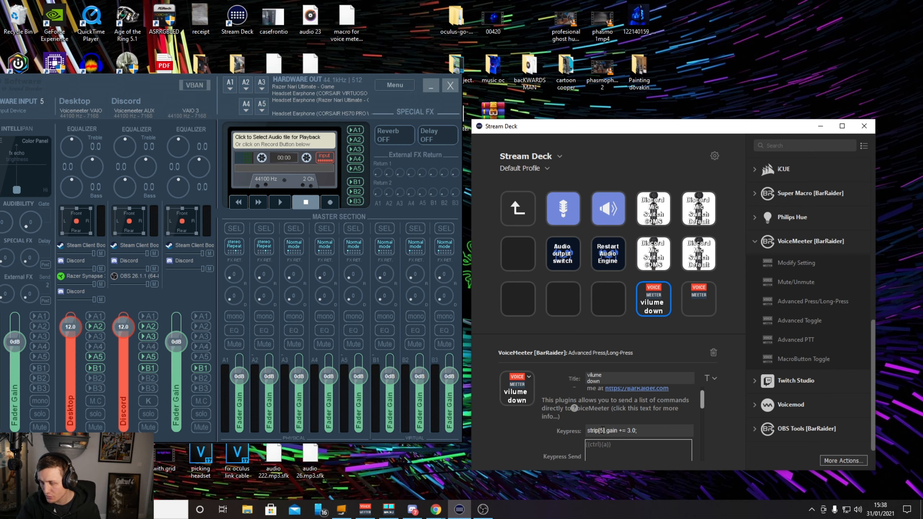
- Change the new key's Keypress command to strip[5].gain -= 1.0; so that it lowers the gain
double_click(621, 431)
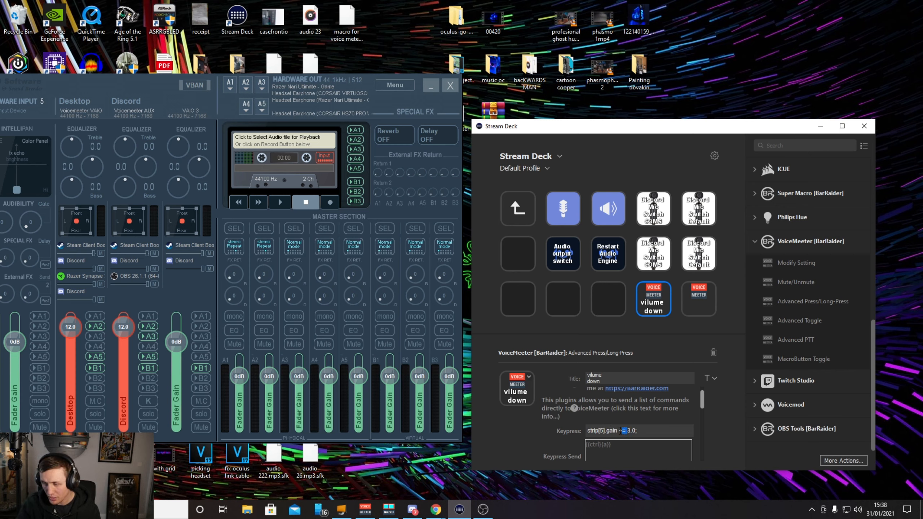
left_click(623, 431)
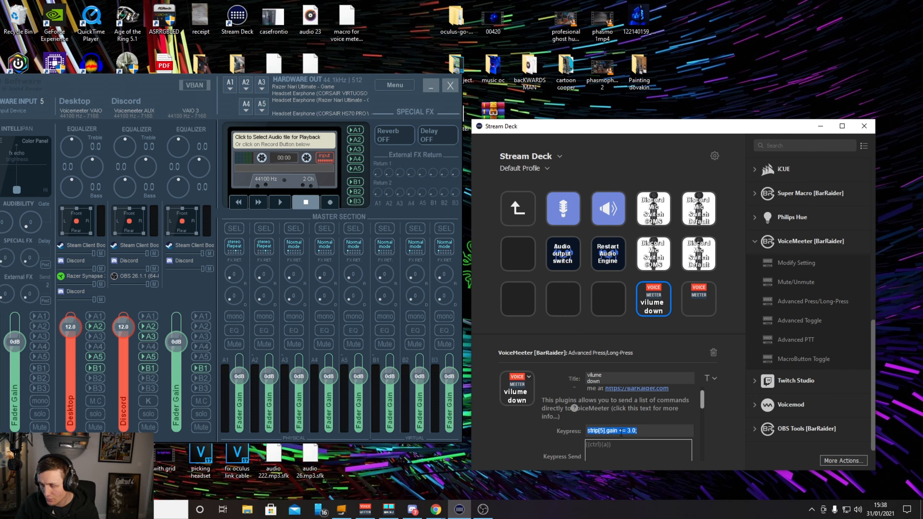
key("Delete")
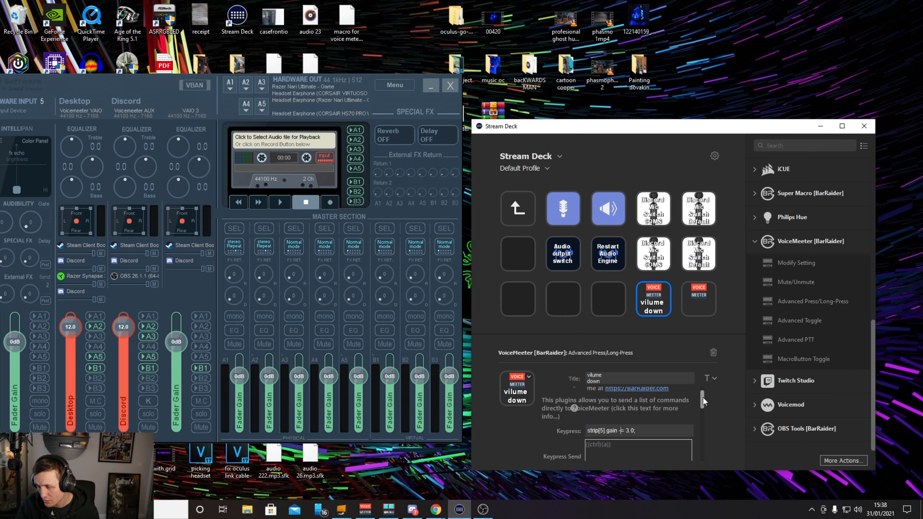
left_click_drag(703, 397, 703, 398)
left_click(630, 427)
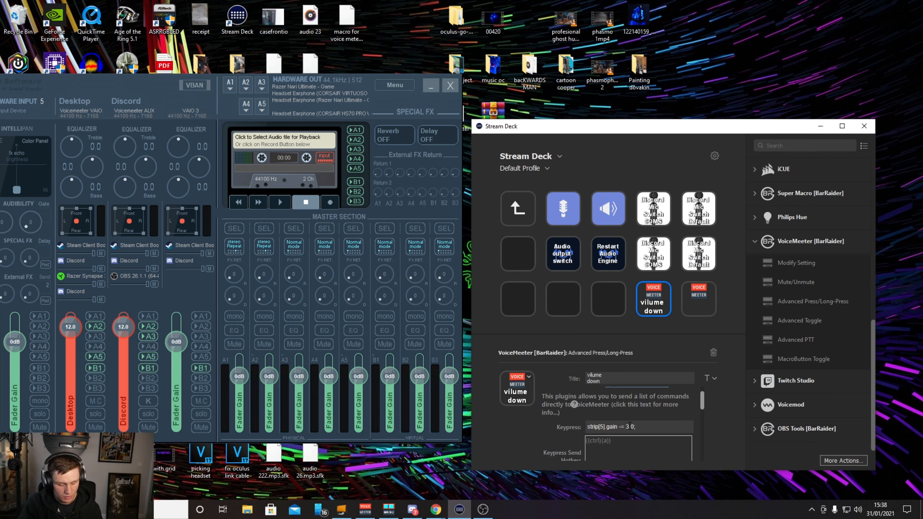
left_click(642, 427)
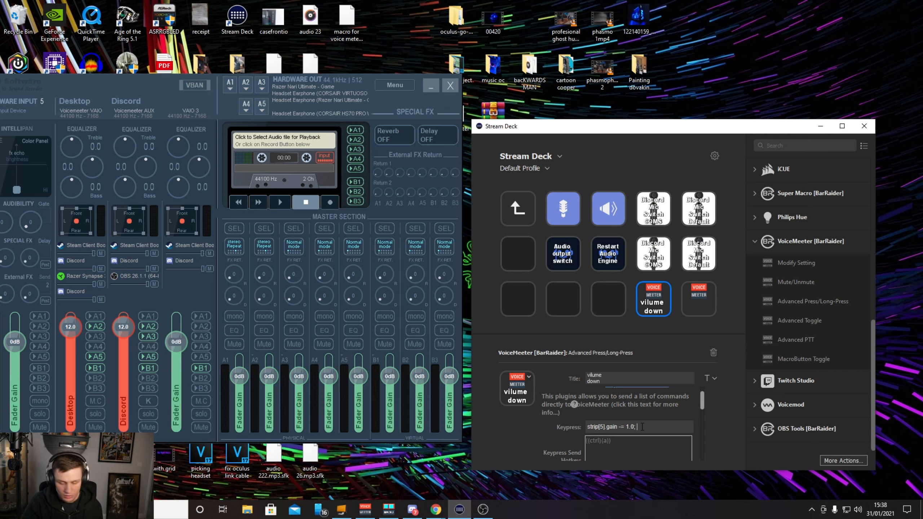
- Duplicate the strip[5].gain -= 1.0; command within the Keypress setting and change the copy's target to strip[6]
left_click_drag(638, 427, 553, 423)
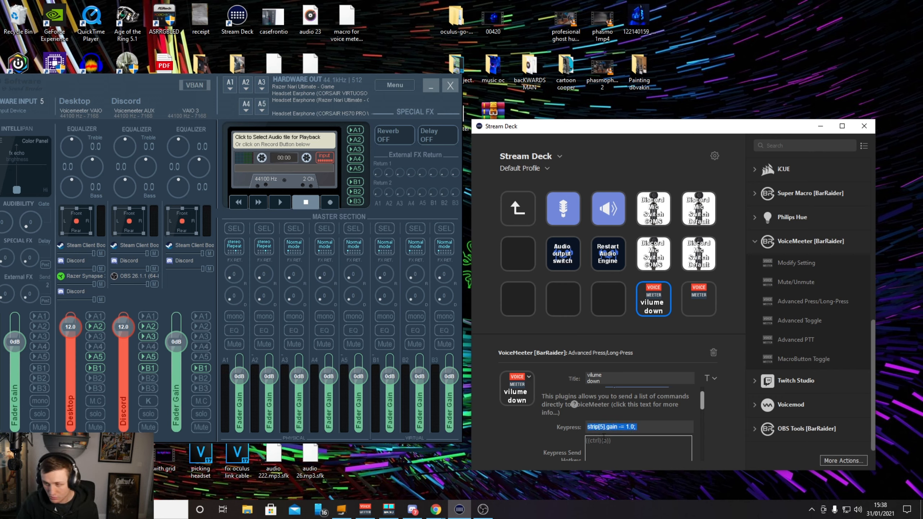
key("ctrl+c")
left_click(642, 426)
key("ctrl+v")
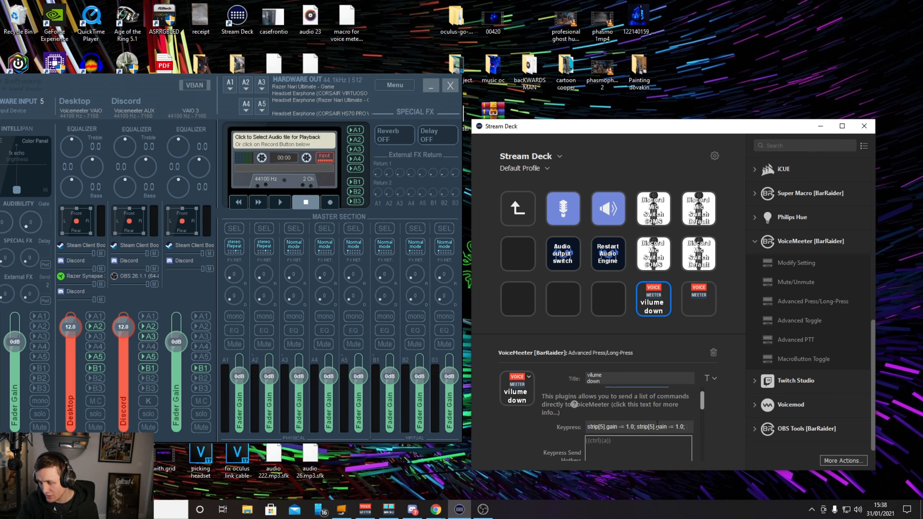
key("BackSpace")
type("6")
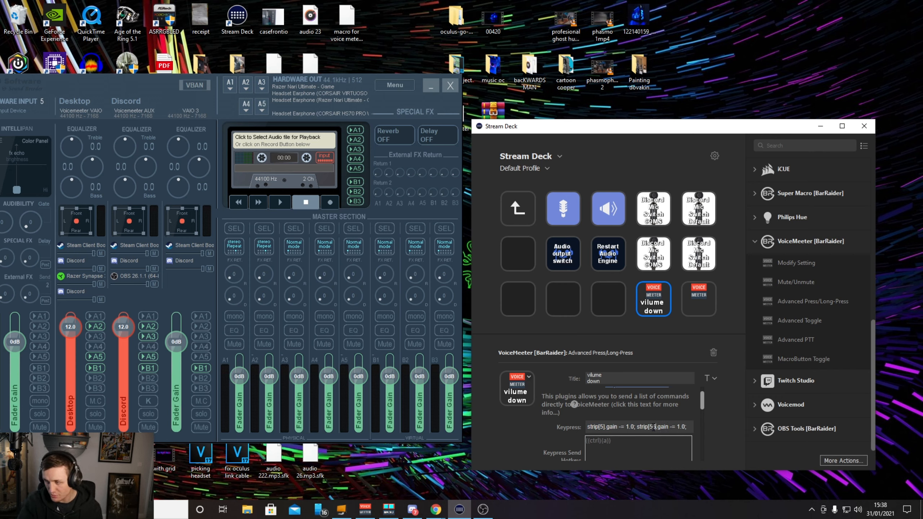
left_click_drag(702, 400, 703, 420)
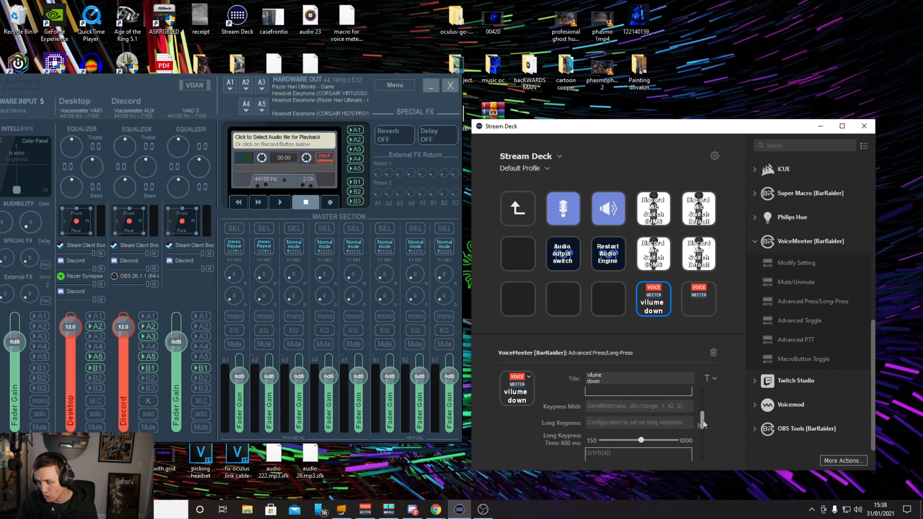
- Set the Long Keypress command to strip[5].gain -= 1.0; strip[6].gain -= 1.0; and the Long Keypress Time to 155 ms
left_click(610, 422)
key("ctrl+v")
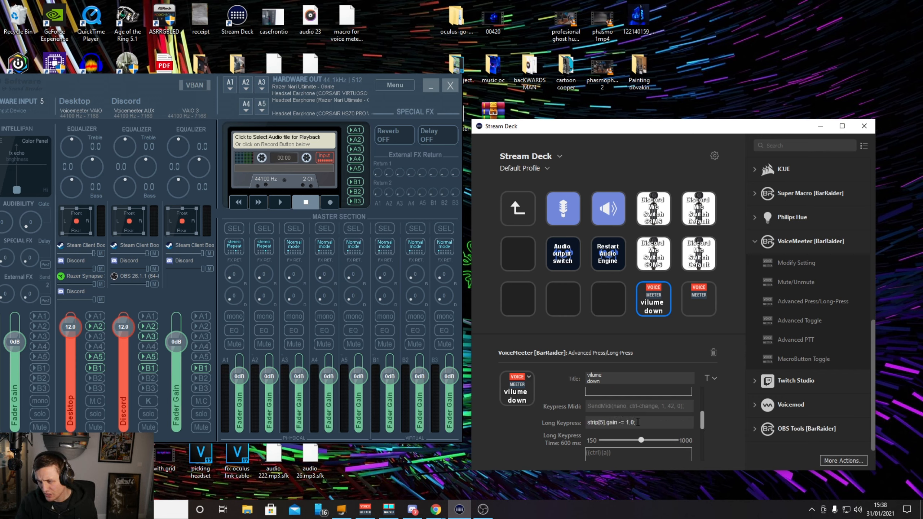
left_click(604, 422)
left_click(630, 423)
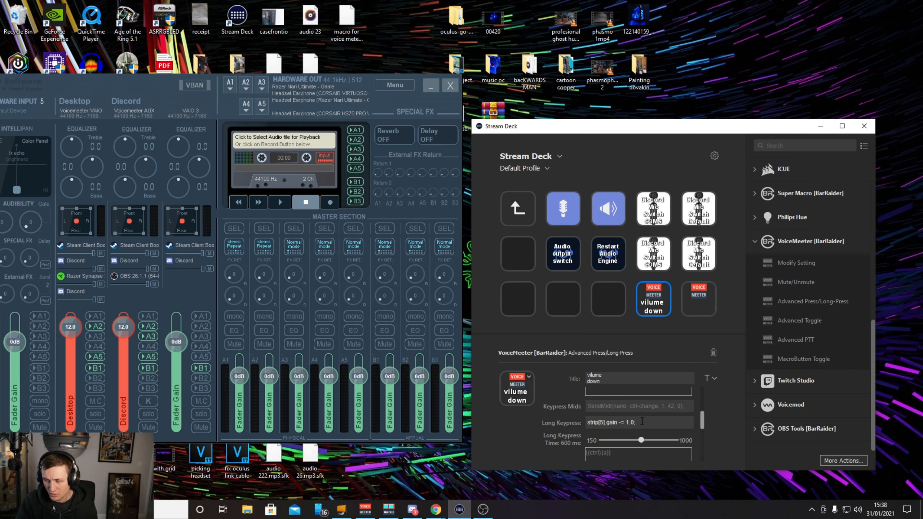
key("ctrl+v")
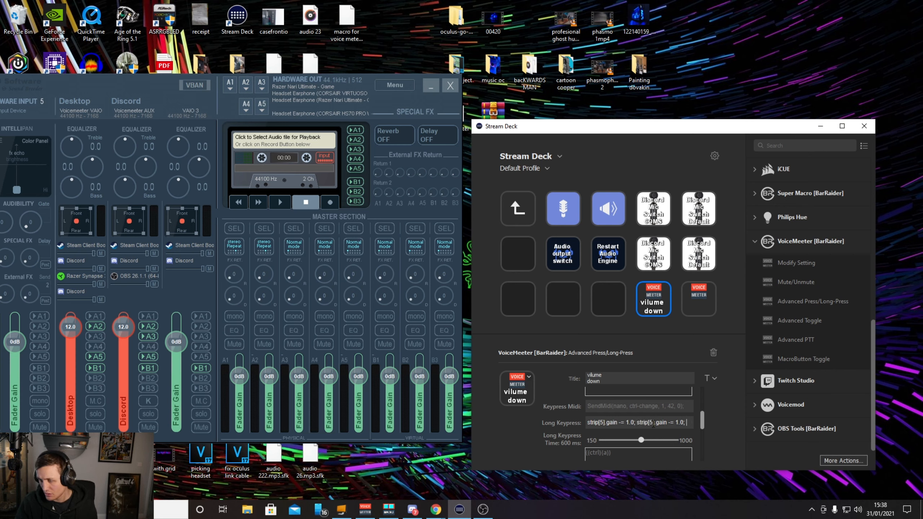
key("BackSpace")
type("6")
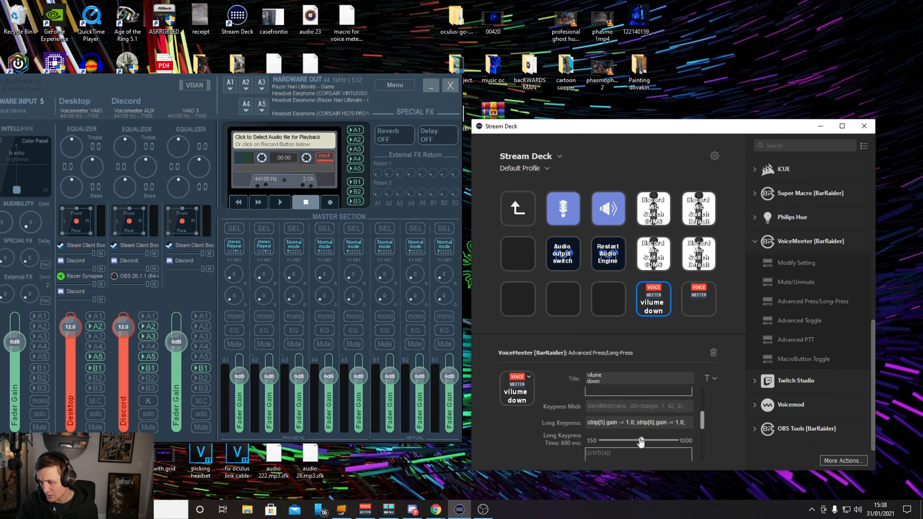
left_click_drag(641, 440, 602, 441)
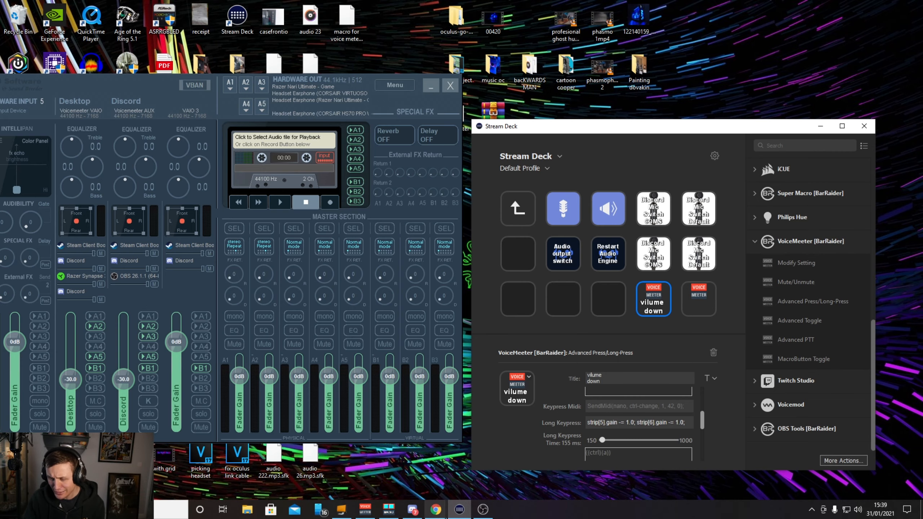
- Switch to Chrome and review the forum thread's pictures that label the Voicemeeter strips and buses
mouse_move(435, 509)
left_click(522, 473)
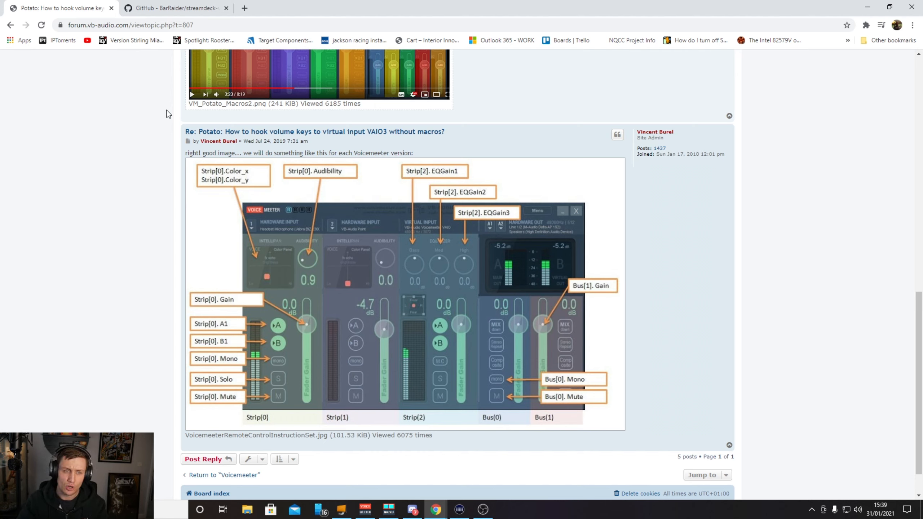
scroll(120, 265, "up", 3)
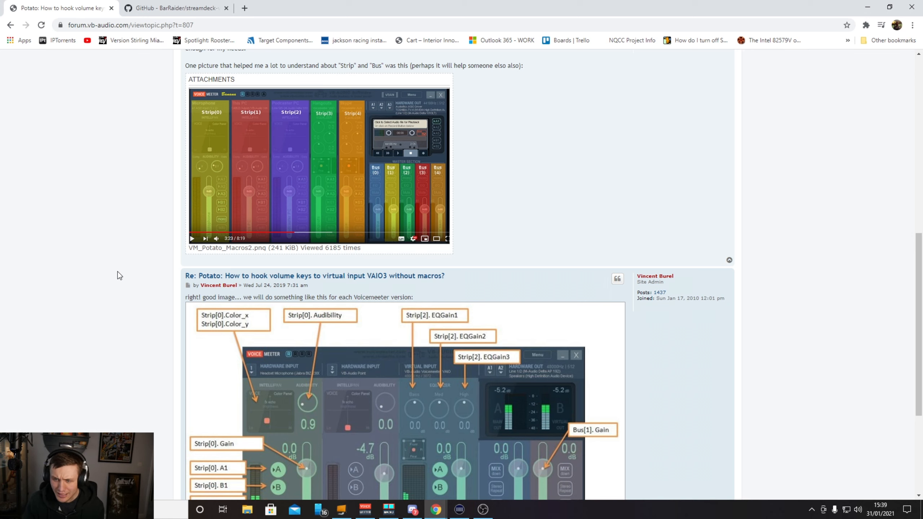
- Return to Stream Deck, view the VoiceMeeter Integration plugin among the additional actions, close that window and minimize the browser
left_click(460, 510)
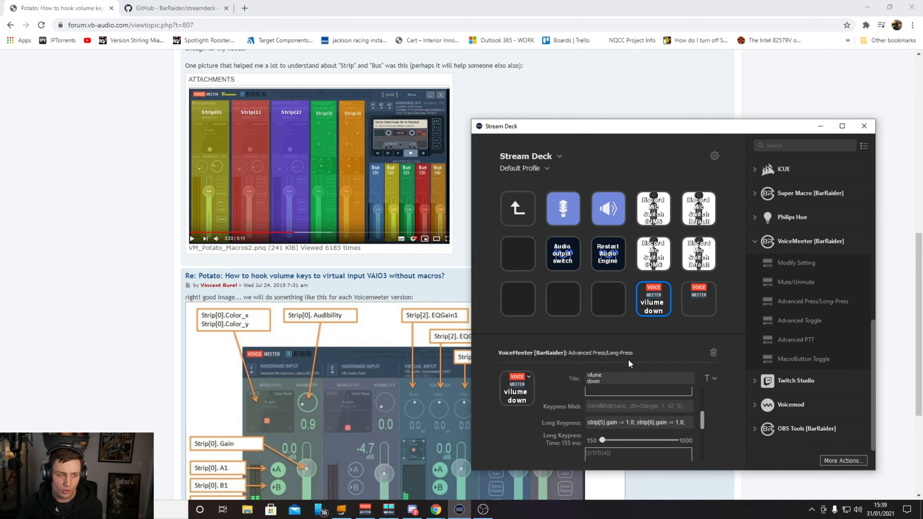
left_click(852, 462)
left_click_drag(454, 76, 249, 69)
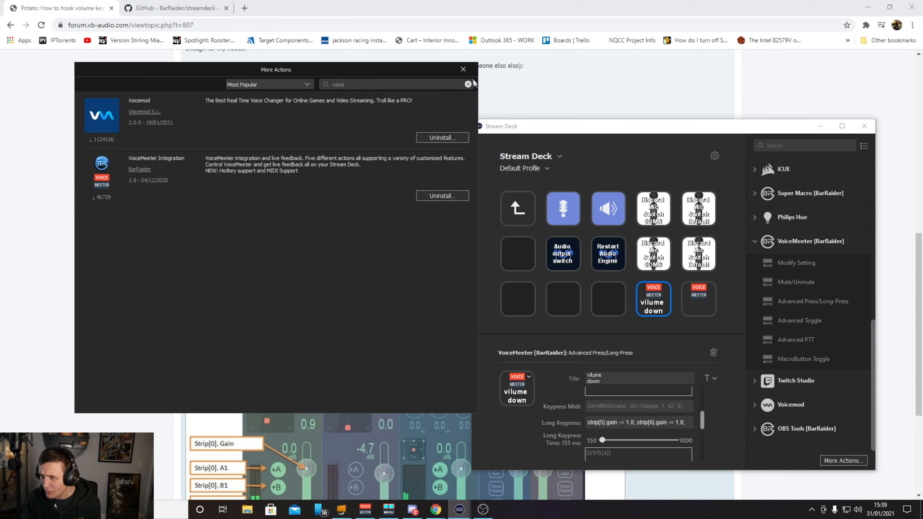
left_click(463, 69)
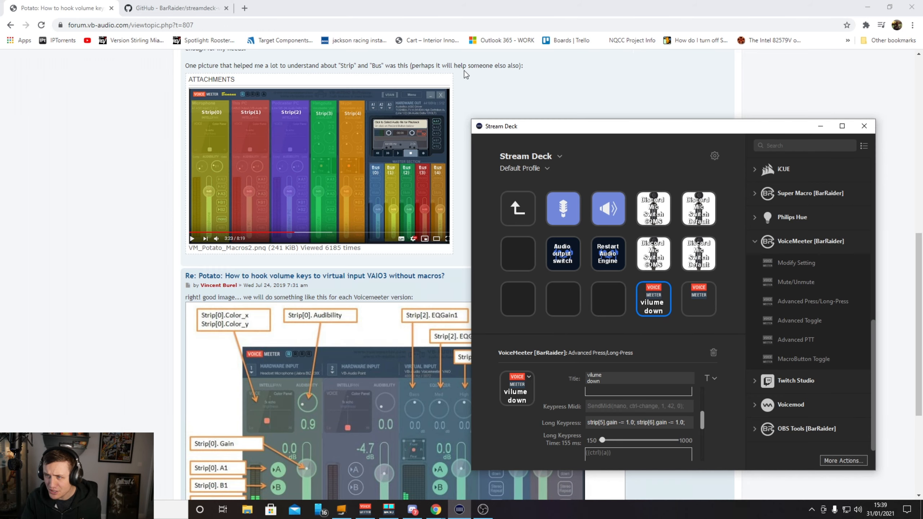
left_click(868, 8)
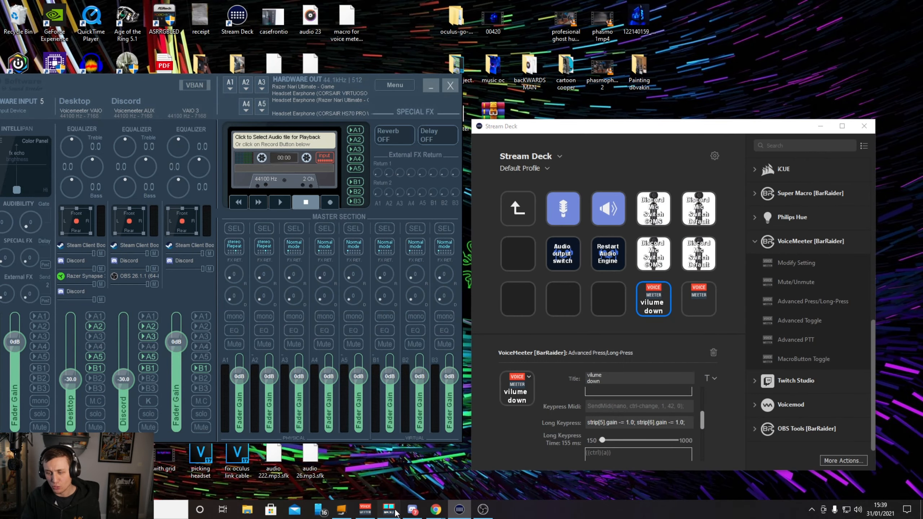